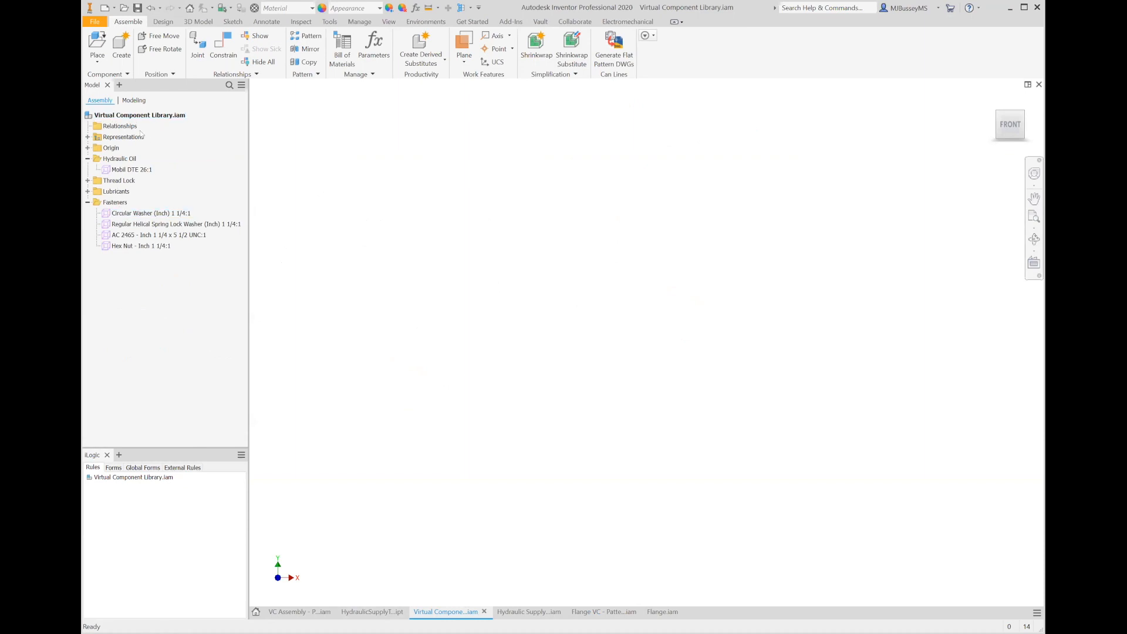
# - Create a virtual in-place component named "Mobil DTE 10 Excel 15" in the Virtual Component Library assembly
pyautogui.click(88, 180)
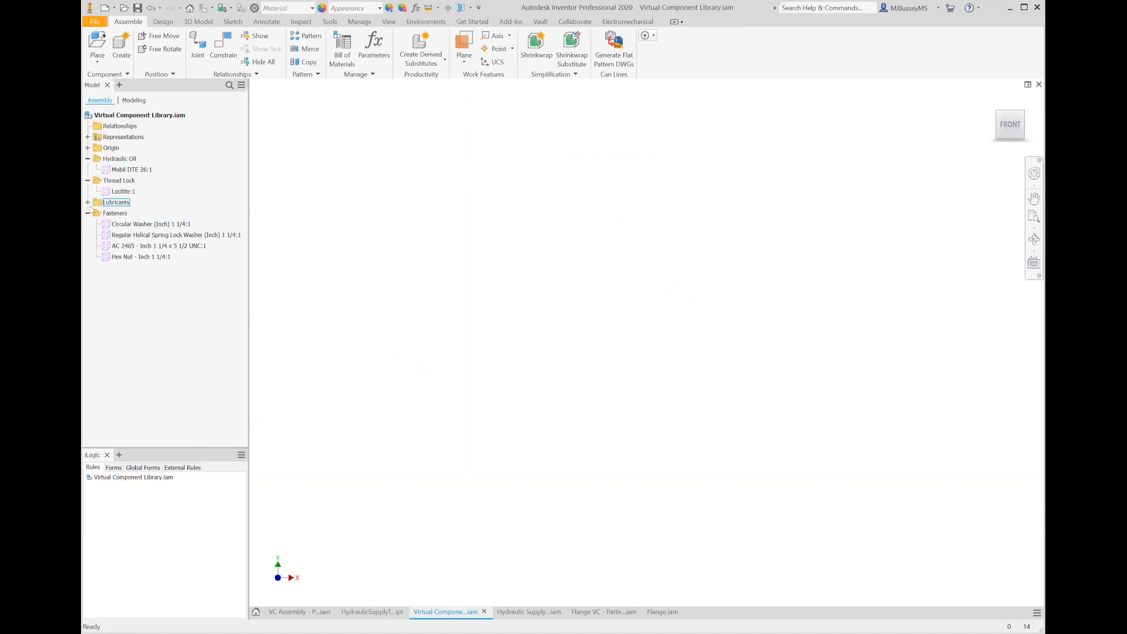
pyautogui.click(87, 202)
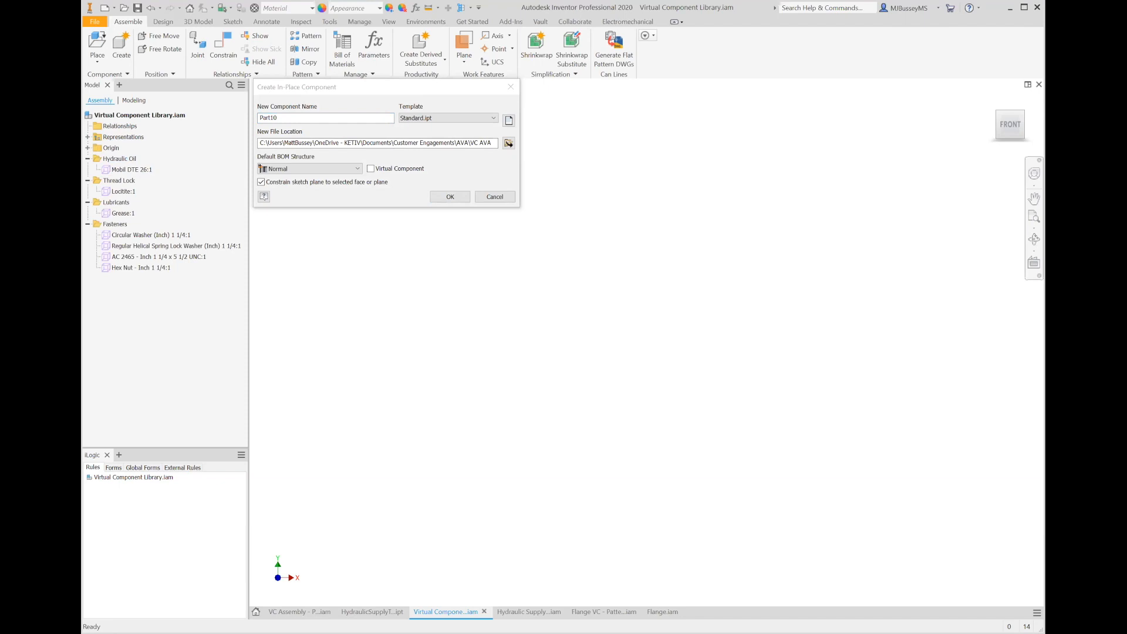
pyautogui.doubleClick(316, 119)
pyautogui.write('Mobil DTE 10 Excel 15')
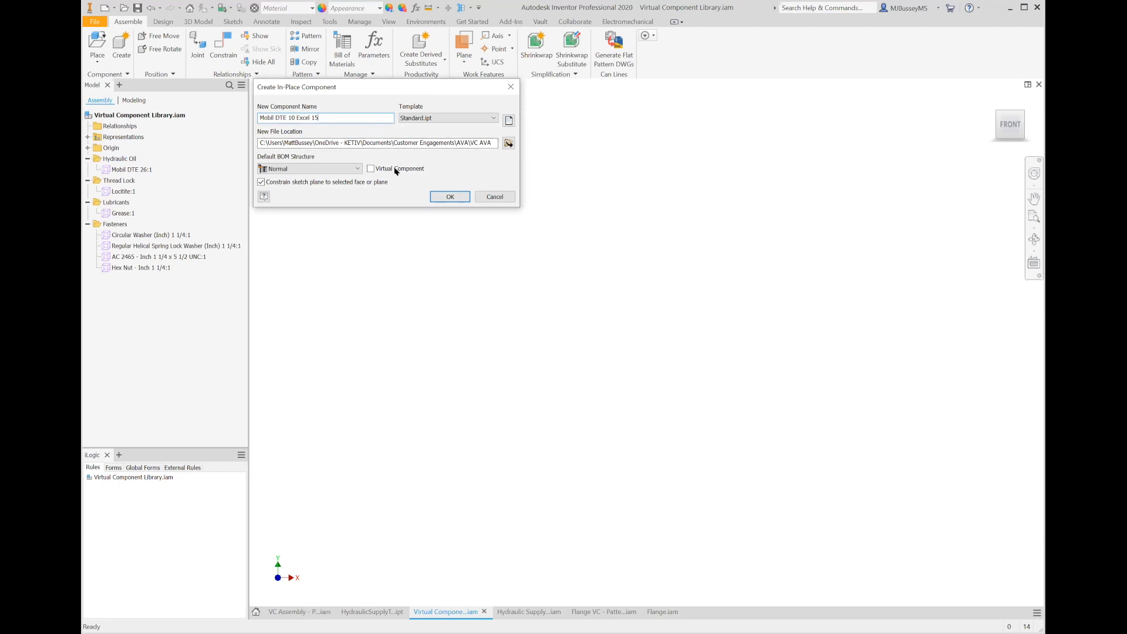
pyautogui.click(411, 168)
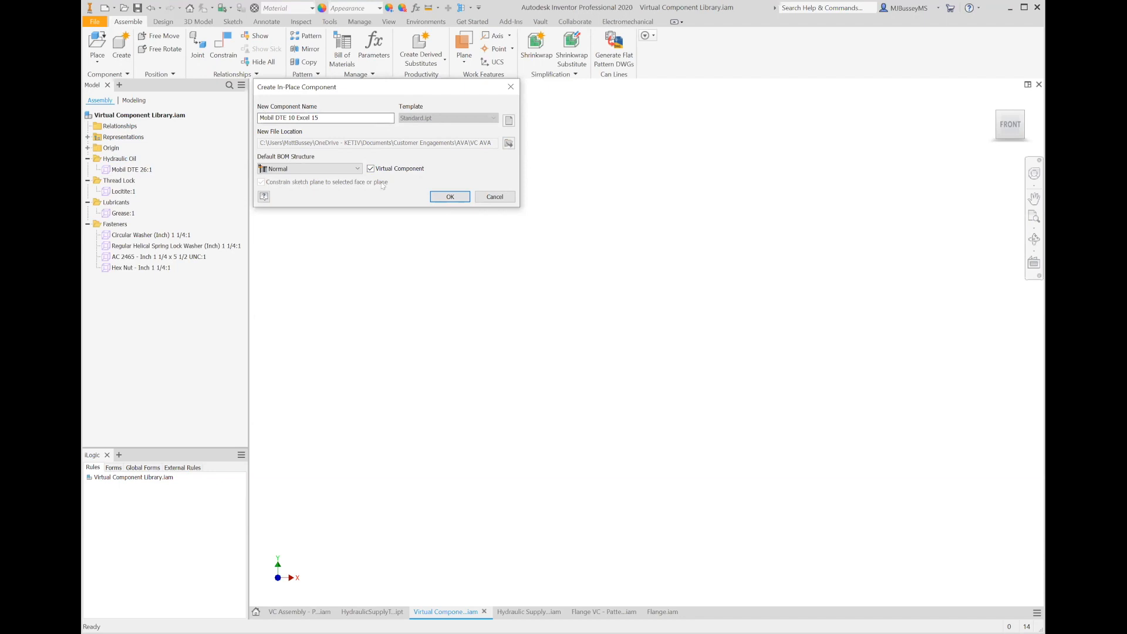
pyautogui.click(448, 197)
# - Move the new Mobil DTE 10 Excel 15 component into the Hydraulic Oil folder
pyautogui.moveTo(117, 277); pyautogui.dragTo(138, 163)
pyautogui.click(148, 170)
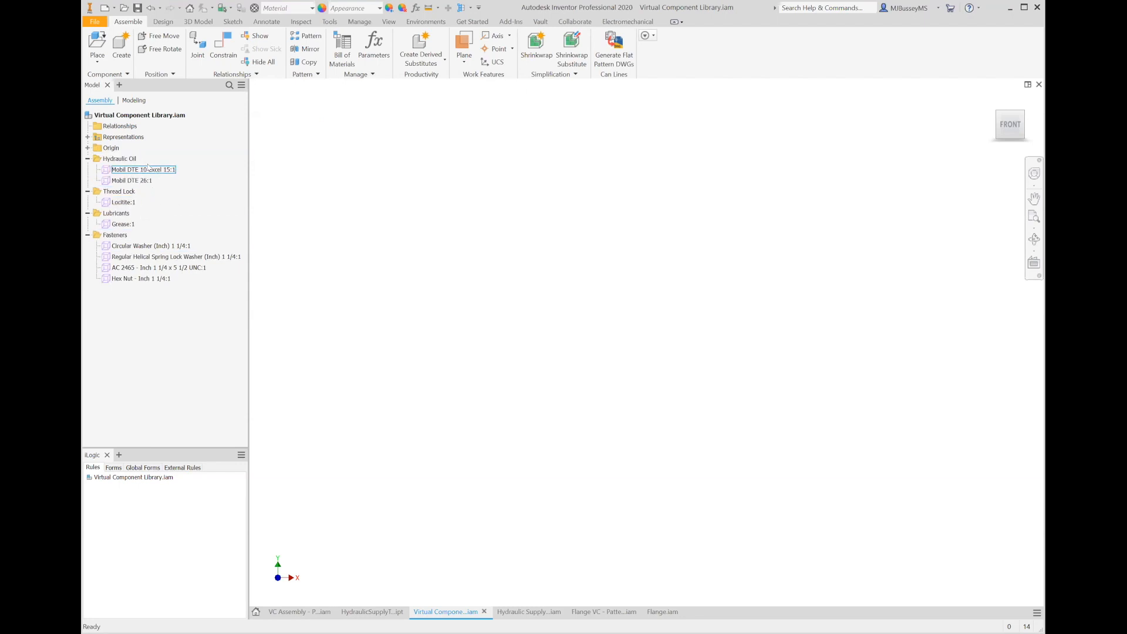
pyautogui.click(148, 170)
pyautogui.hotkey('ctrl', 'c')
pyautogui.rightClick(148, 170)
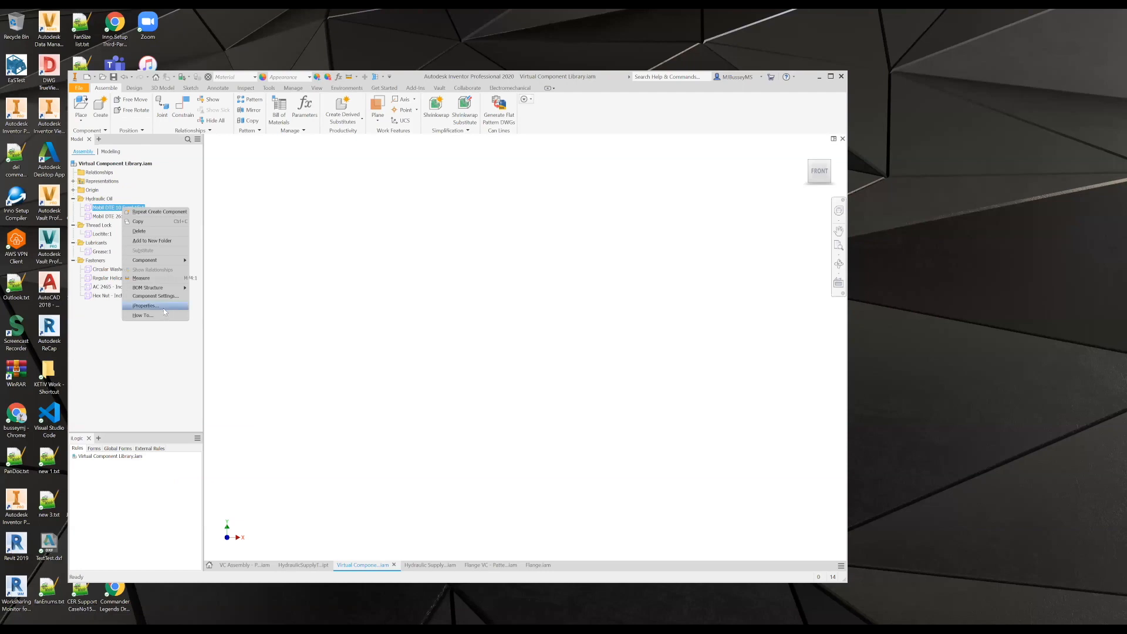
pyautogui.click(162, 307)
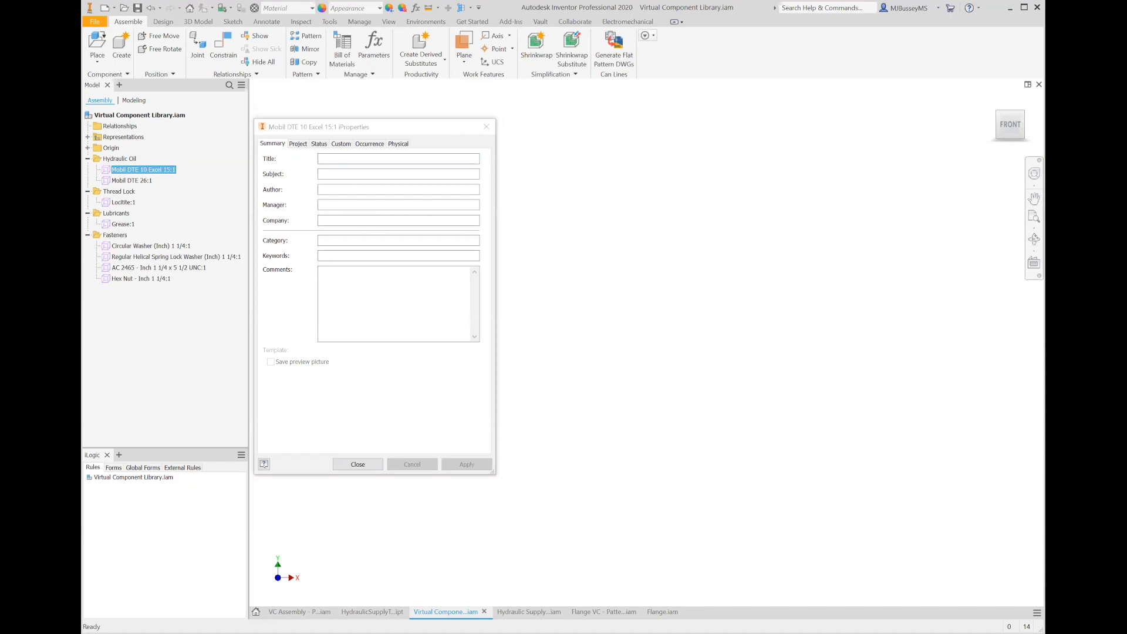
pyautogui.click(299, 144)
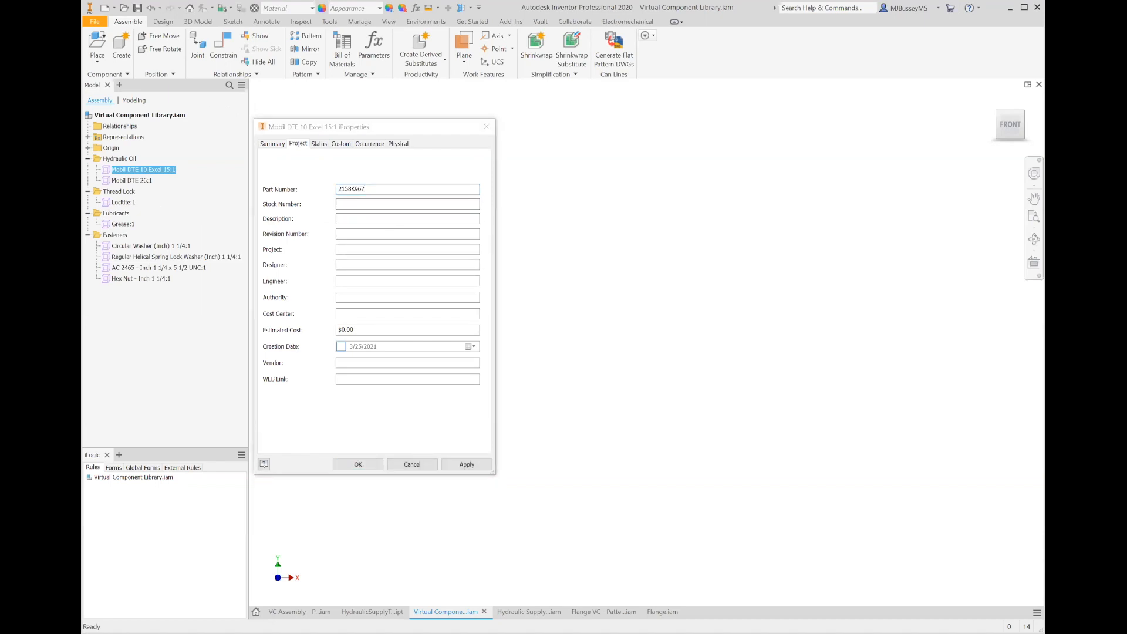
pyautogui.click(397, 379)
pyautogui.write('https://www.mcmaster.com/2158K967/')
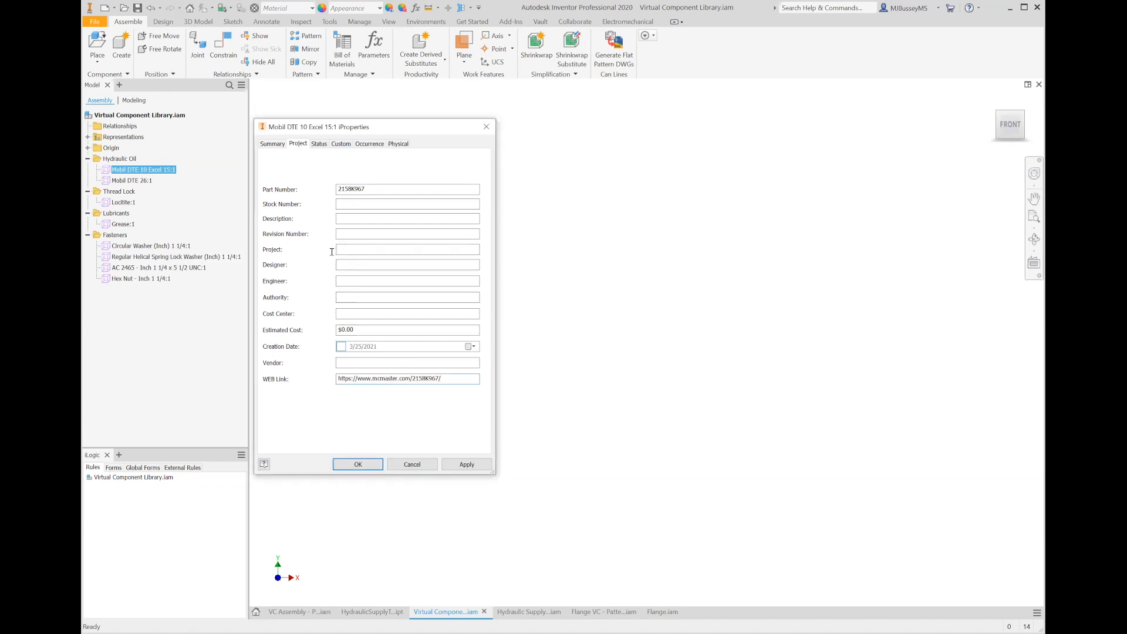
# - Set the component's description to "Mobil DTE 10 Excel 15"
pyautogui.click(346, 218)
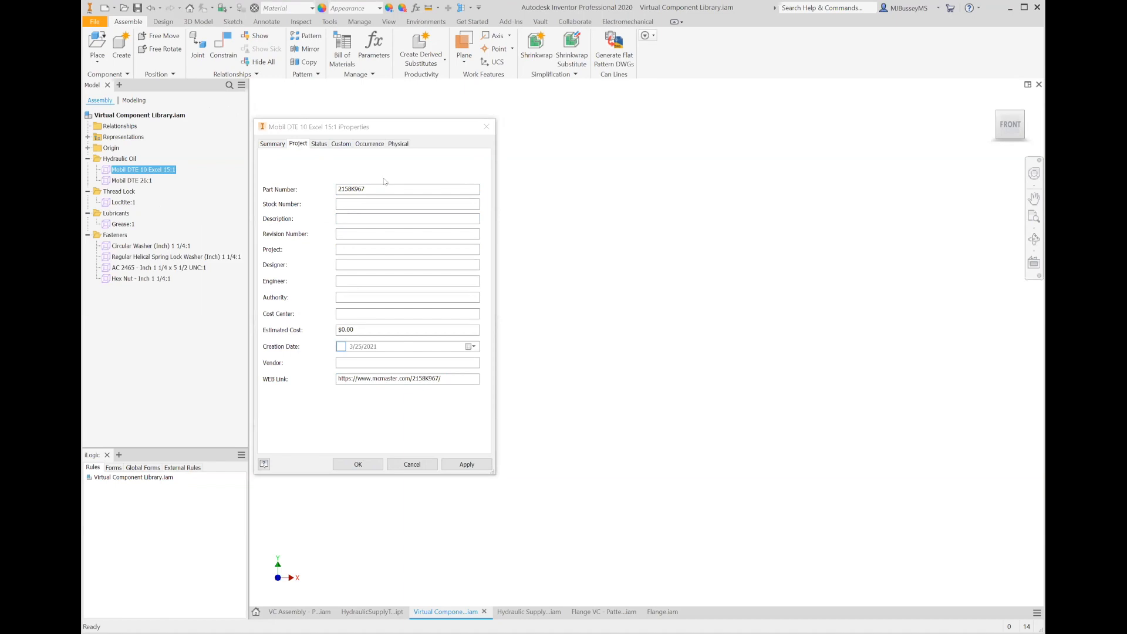
pyautogui.click(373, 226)
pyautogui.hotkey('ctrl', 'v')
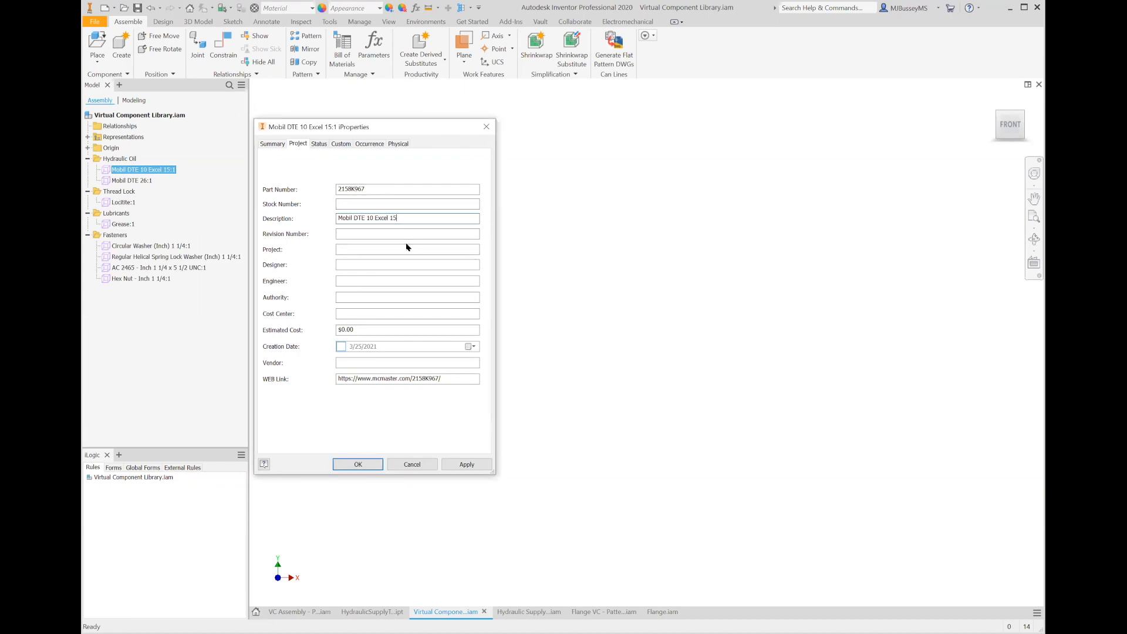
# - Assign the material Mobil DTE 26 Ultra Hydraulic Fluid to the component and close iProperties
pyautogui.click(400, 144)
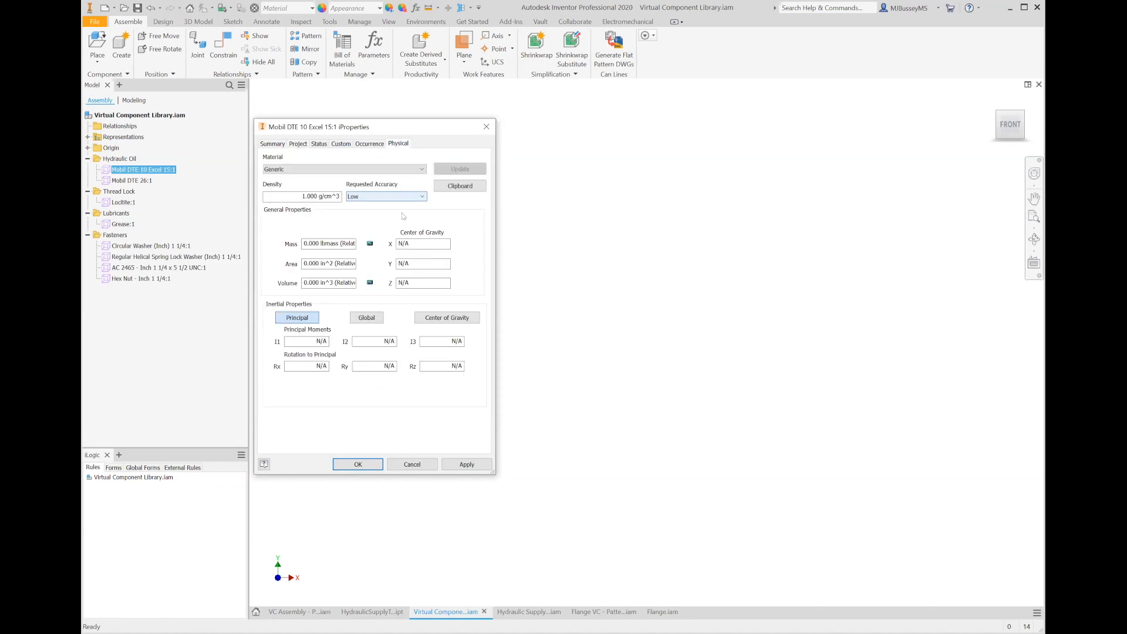
pyautogui.click(297, 171)
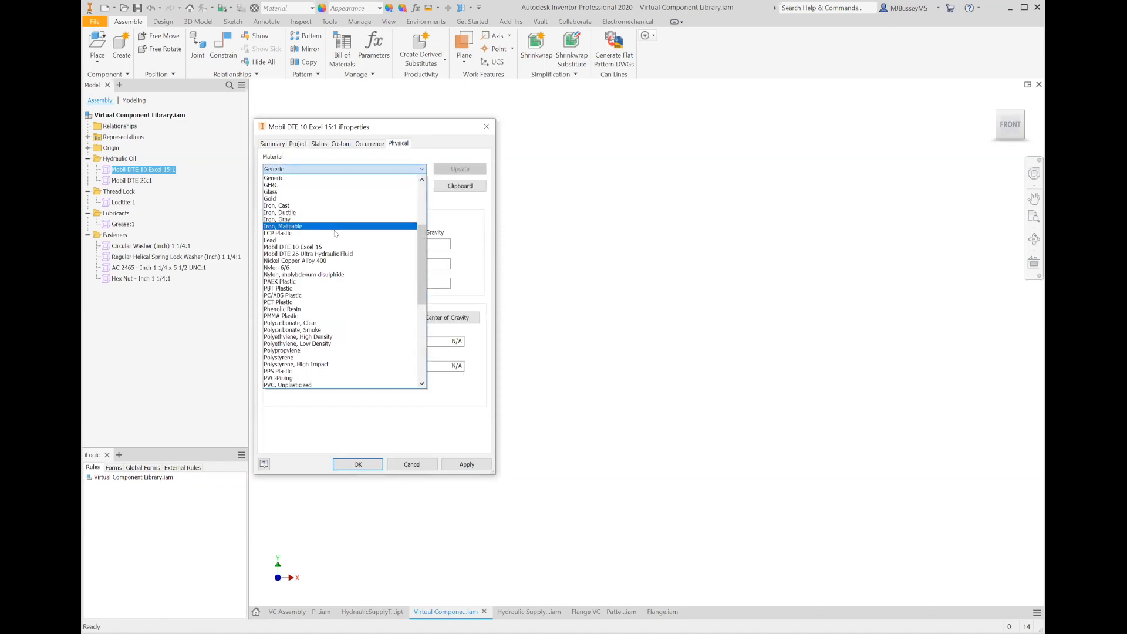
pyautogui.click(344, 254)
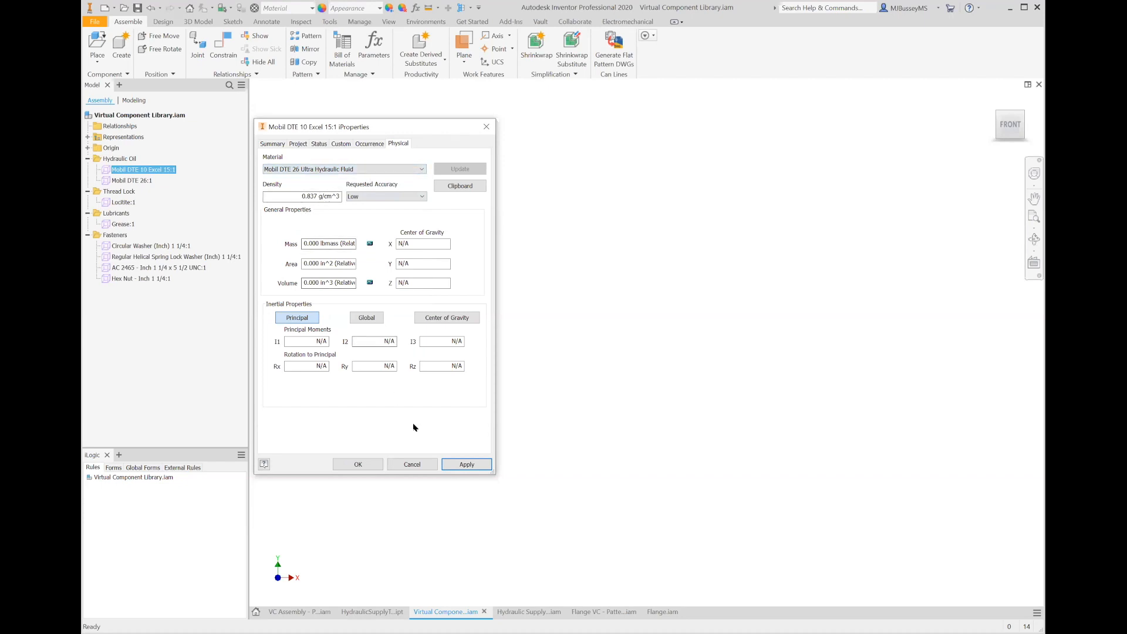
pyautogui.click(364, 468)
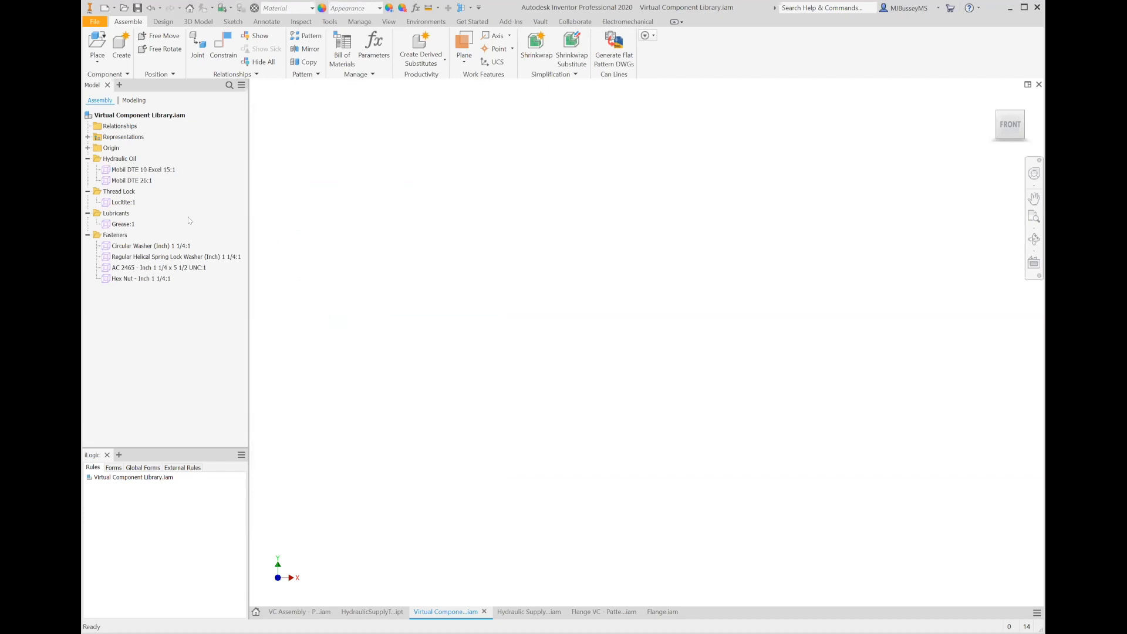
# - Delete the Mobil DTE 26 component from the Hydraulic Supply System assembly
pyautogui.click(137, 9)
pyautogui.click(545, 614)
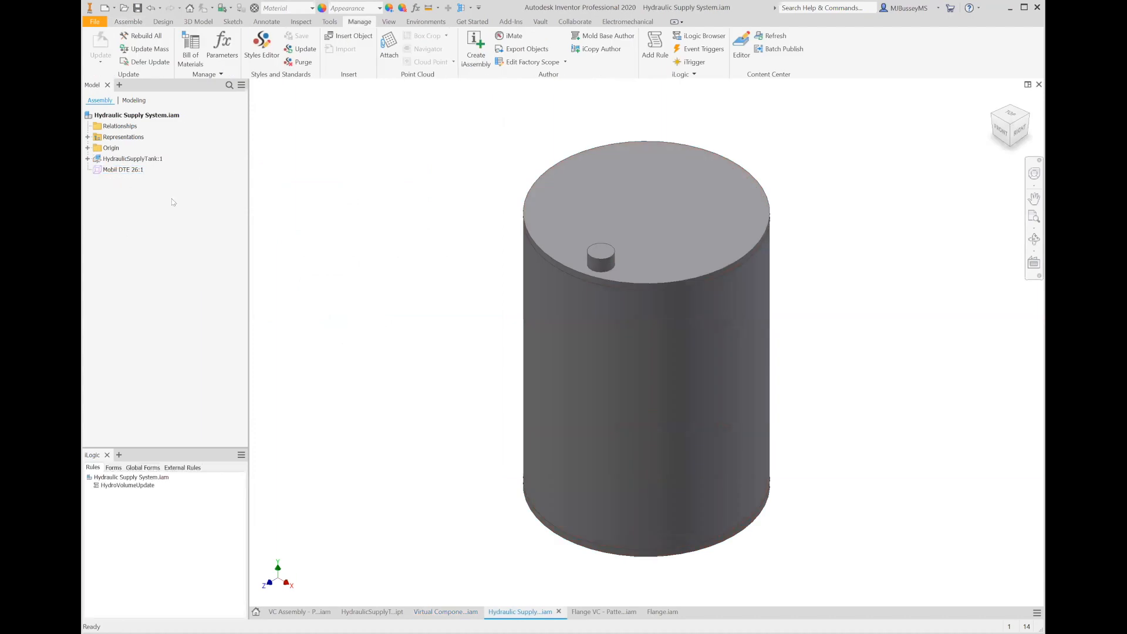
pyautogui.rightClick(123, 169)
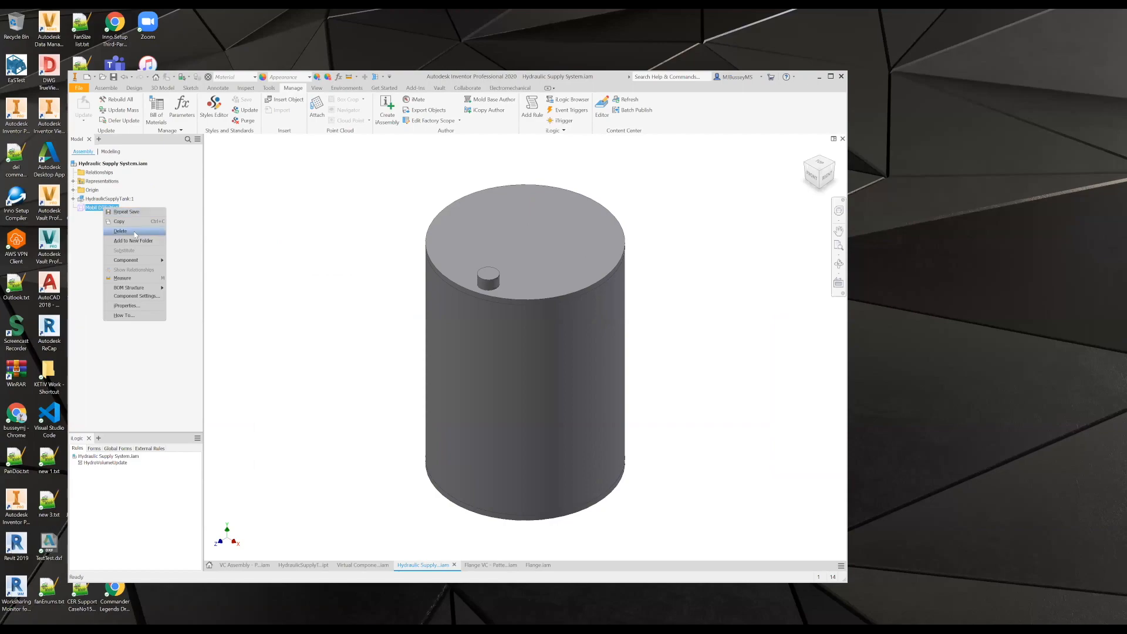
pyautogui.click(154, 213)
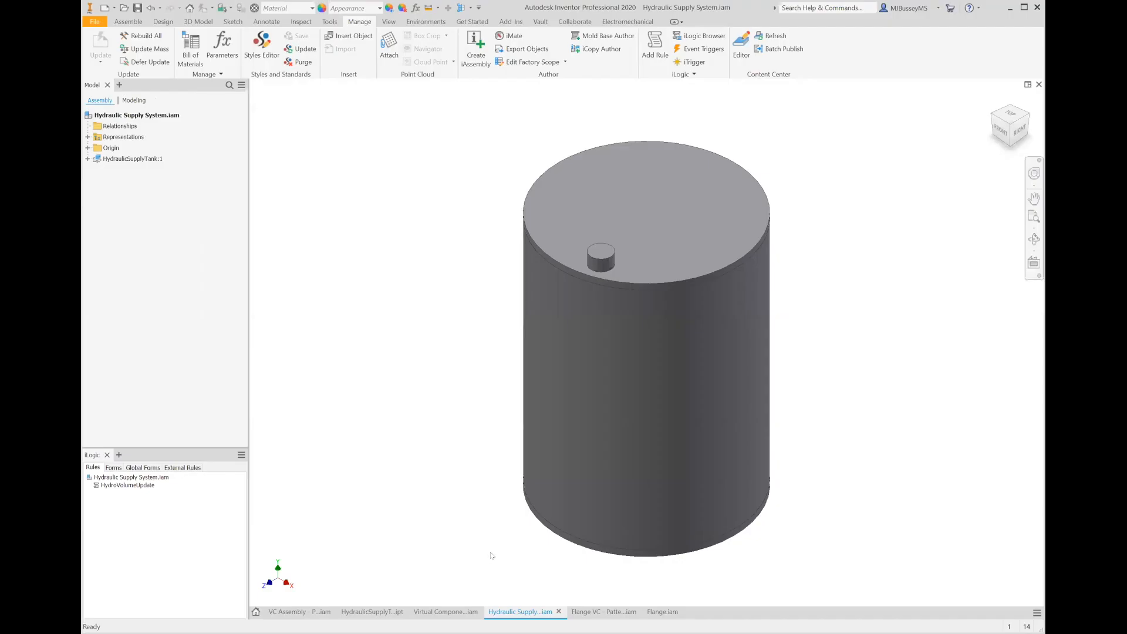
# - Copy the Mobil DTE 10 Excel 15 component from the library and paste it into the Hydraulic Supply System assembly
pyautogui.click(446, 612)
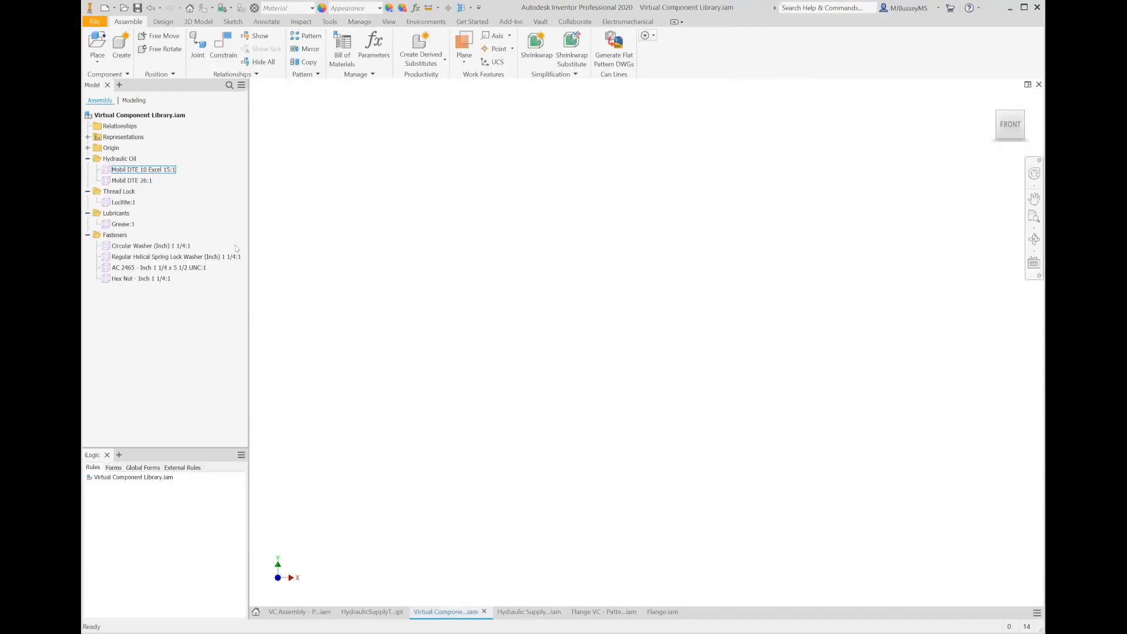
pyautogui.rightClick(151, 170)
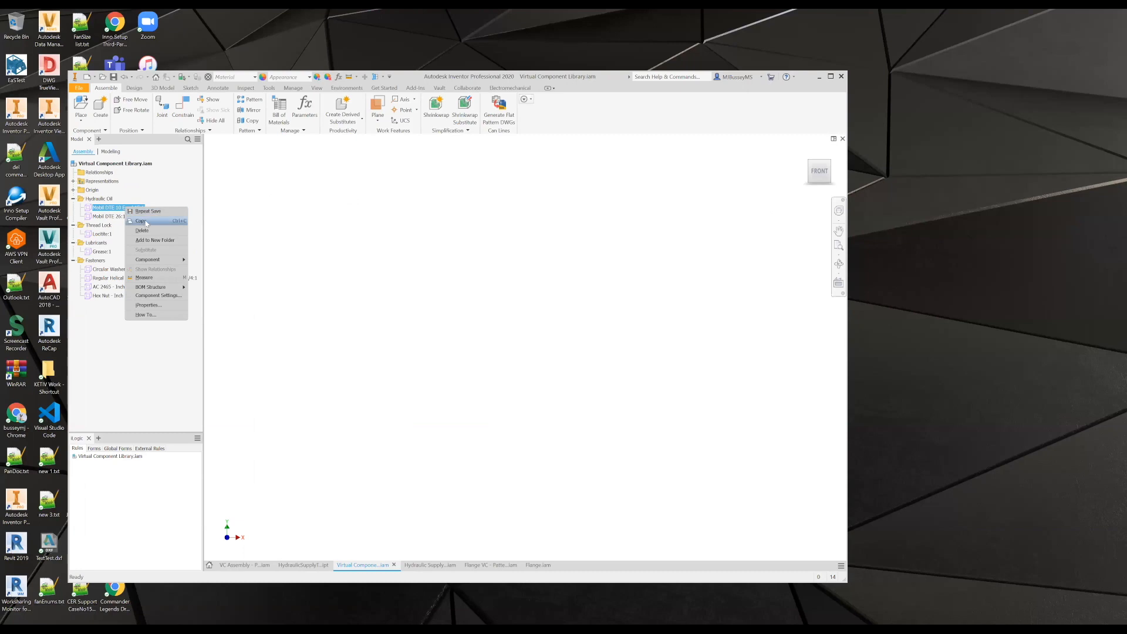
pyautogui.click(146, 221)
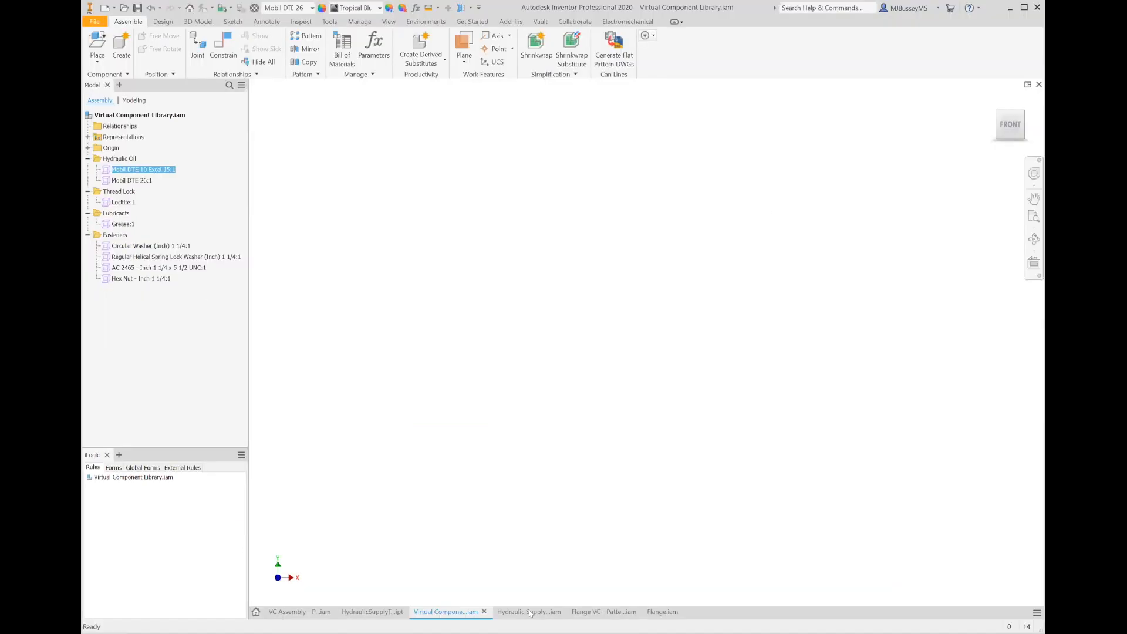
pyautogui.click(431, 565)
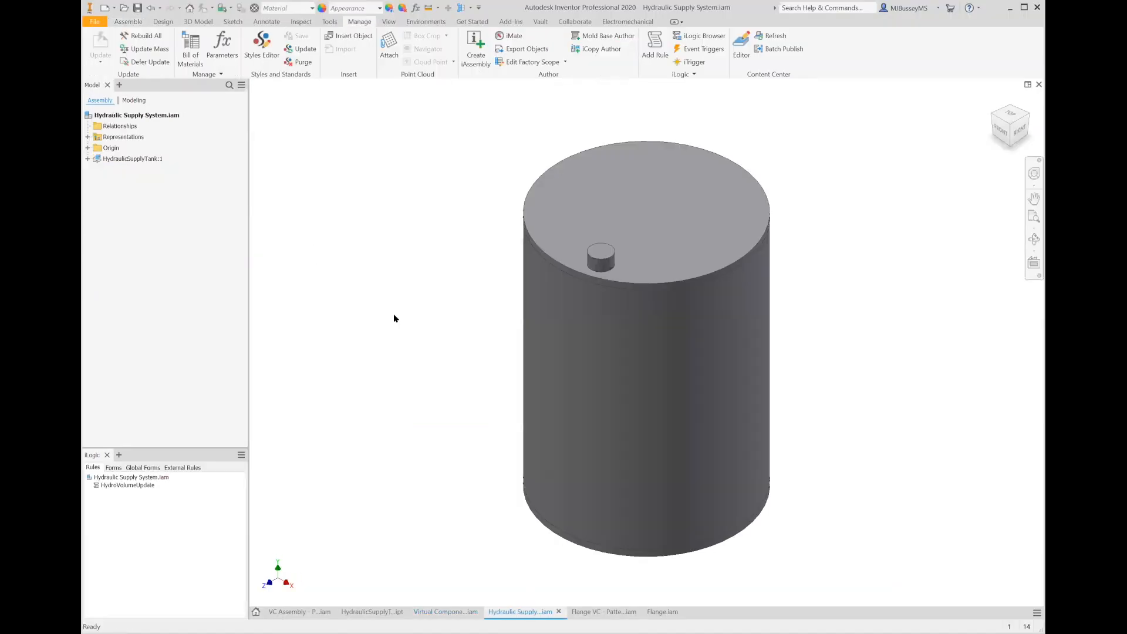
pyautogui.rightClick(305, 231)
pyautogui.click(239, 304)
# - Review the Hydraulic Supply System bill of materials for the new oil component's entry
pyautogui.click(202, 62)
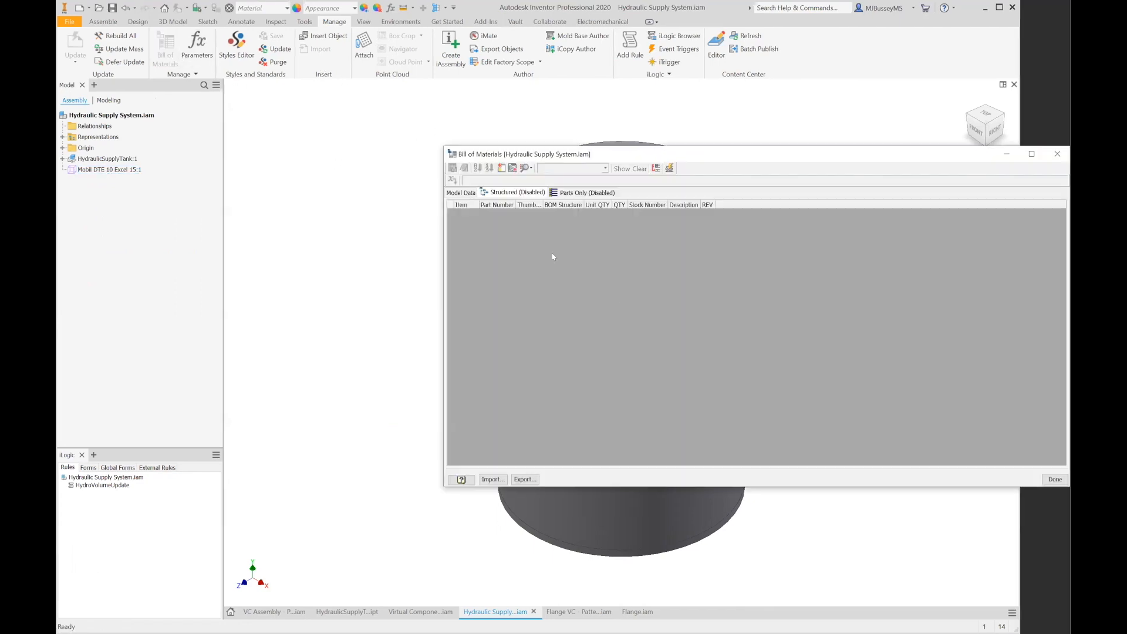
pyautogui.click(465, 193)
pyautogui.click(506, 192)
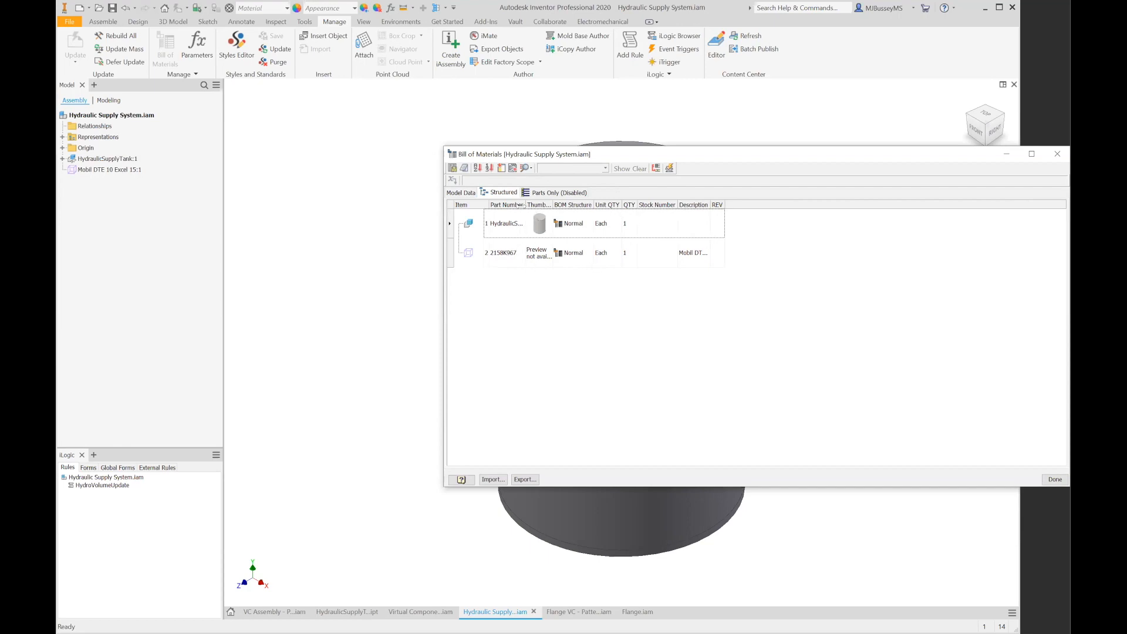
pyautogui.moveTo(525, 205); pyautogui.dragTo(569, 214)
pyautogui.click(528, 260)
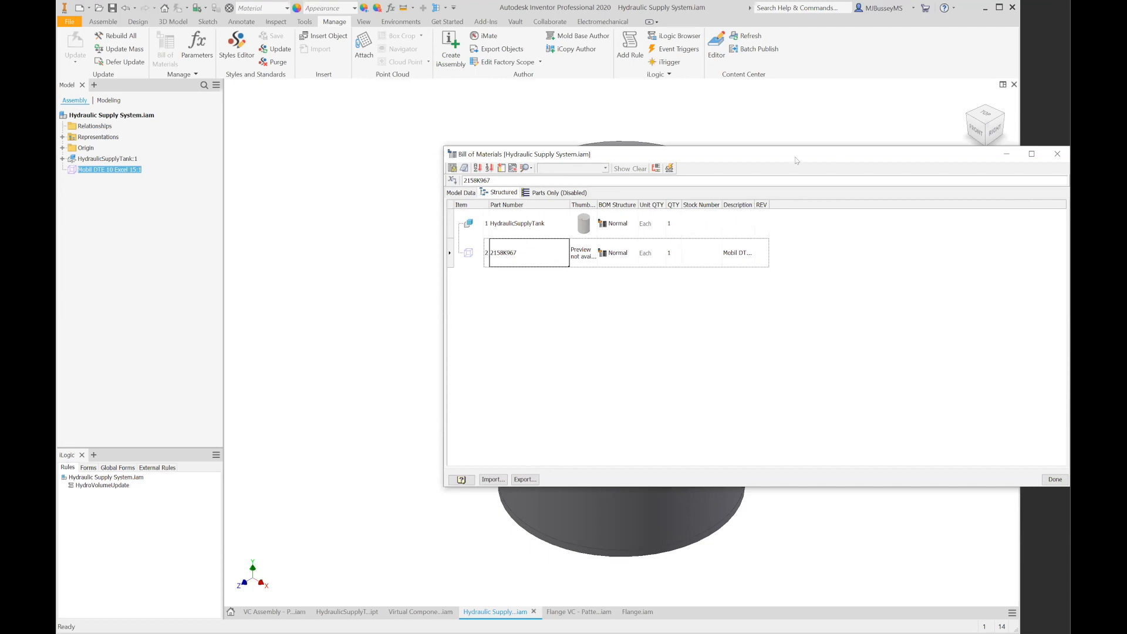
pyautogui.moveTo(796, 161); pyautogui.dragTo(695, 158)
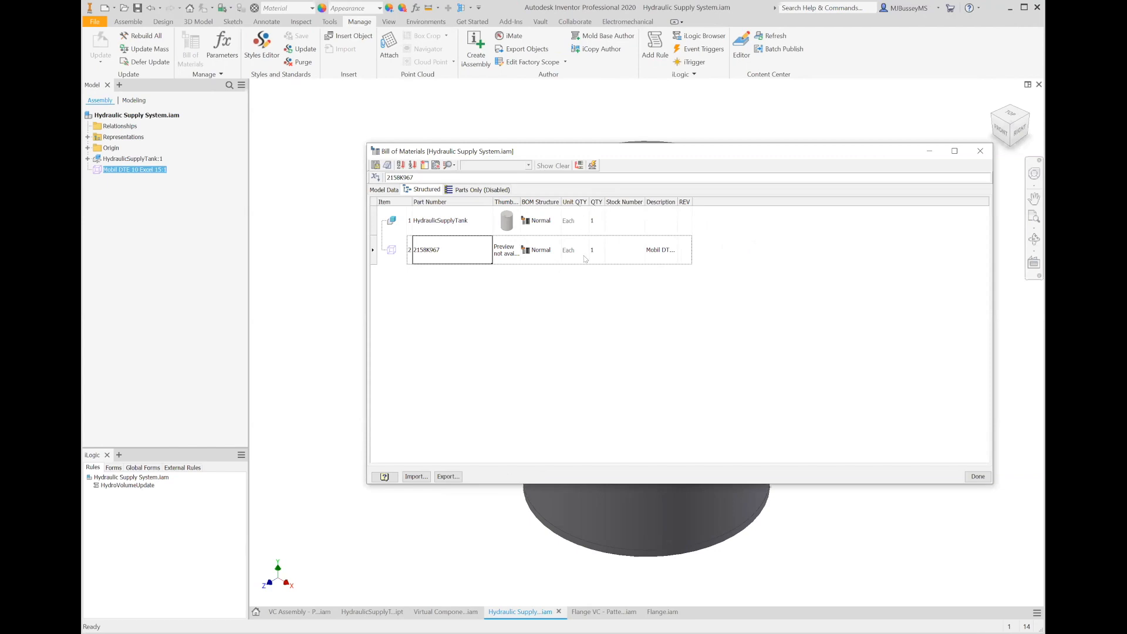
pyautogui.click(977, 476)
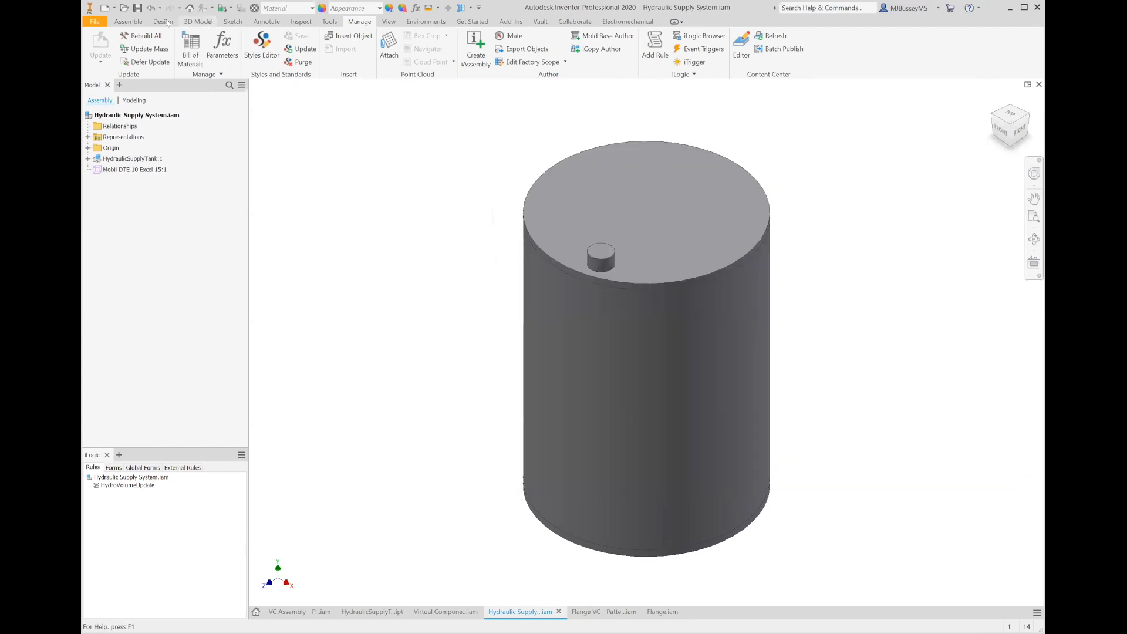
# - Review the assembly's parameters and their equations
pyautogui.click(125, 23)
pyautogui.click(416, 7)
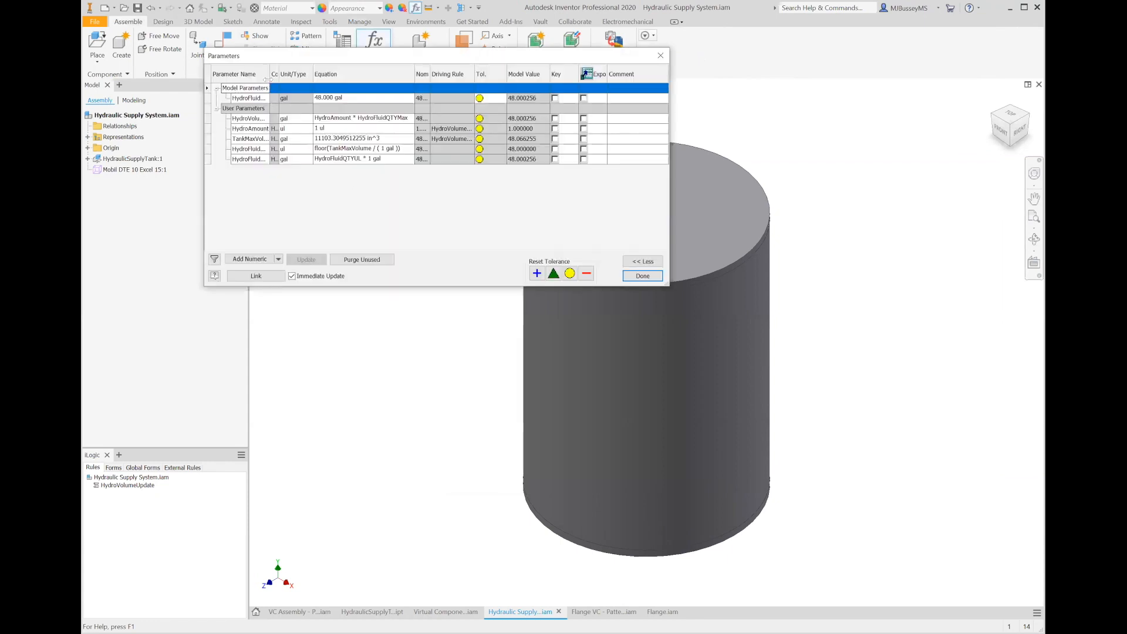
pyautogui.moveTo(267, 74); pyautogui.dragTo(305, 74)
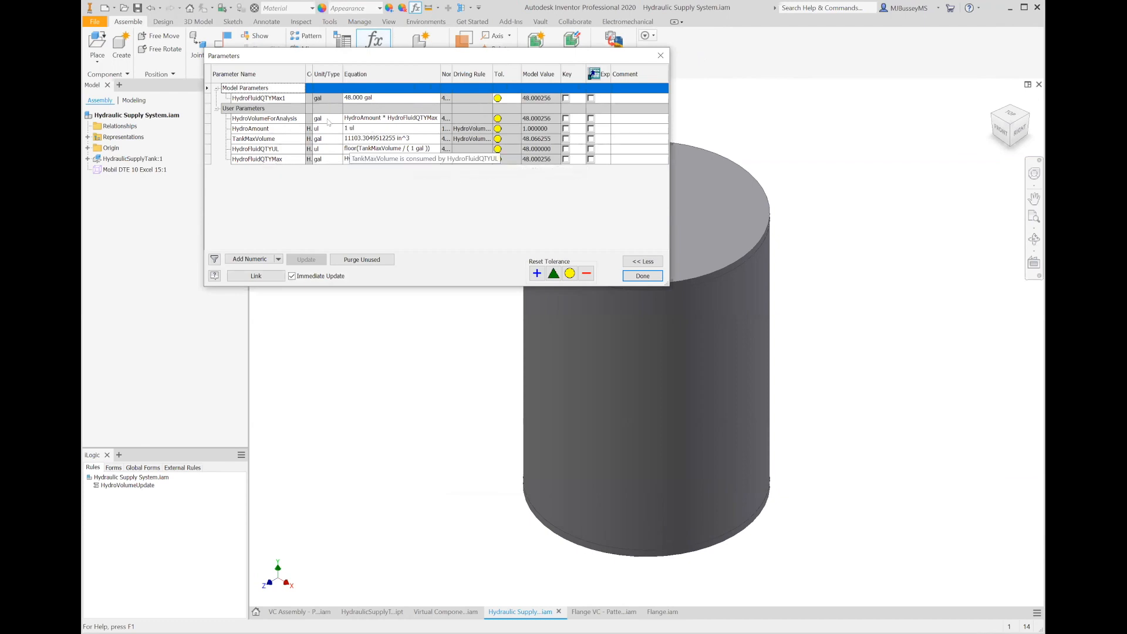
pyautogui.moveTo(313, 75); pyautogui.dragTo(327, 74)
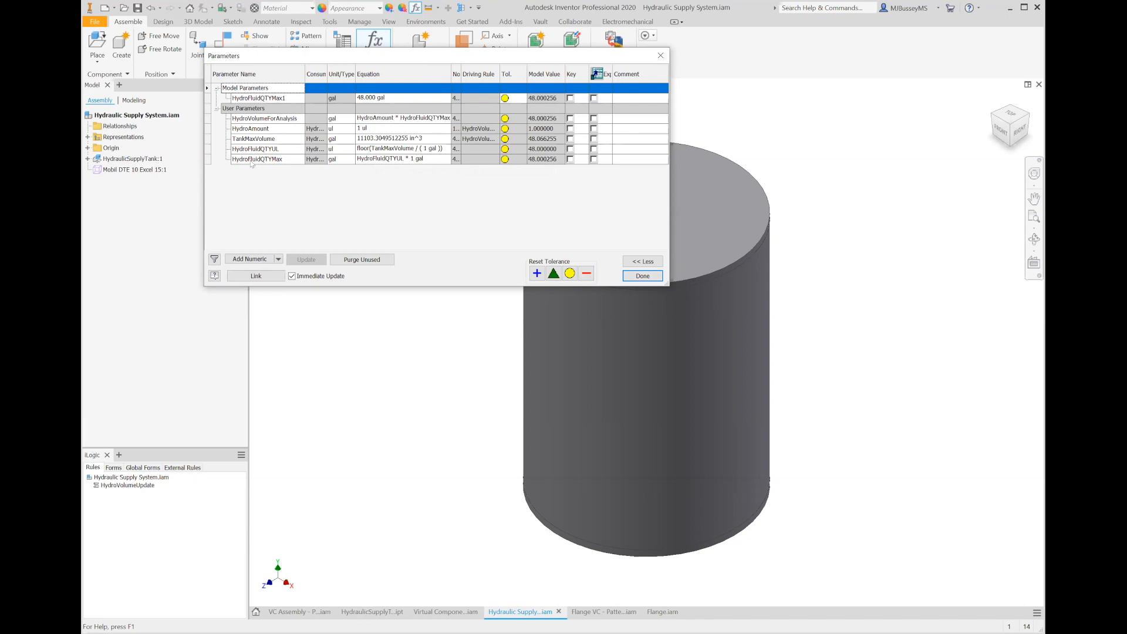
pyautogui.click(649, 280)
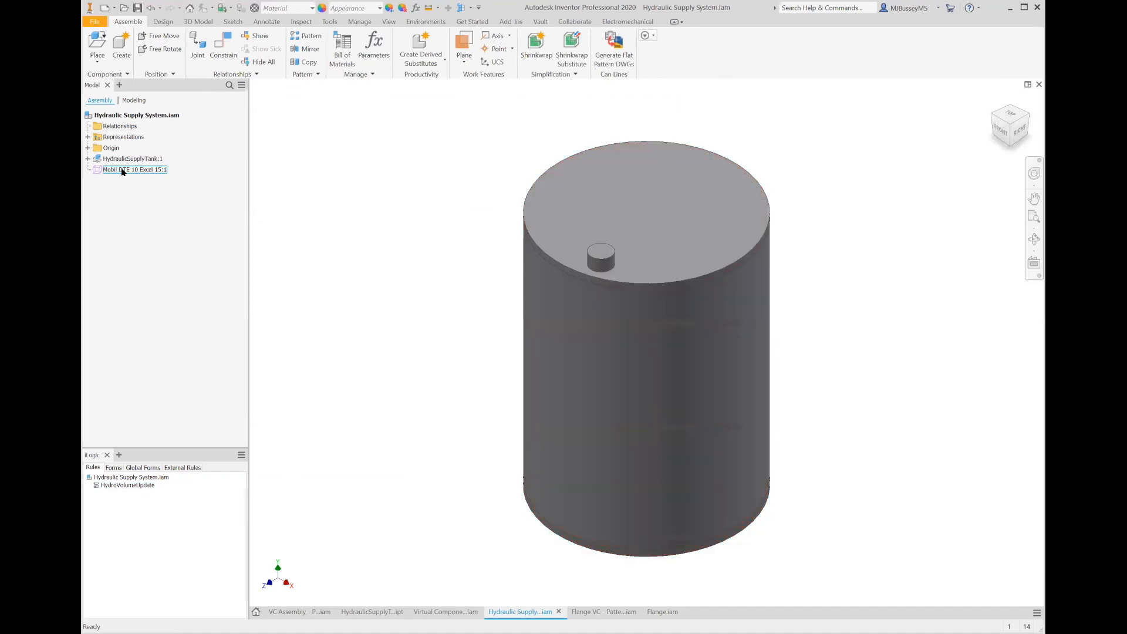
# - Point the HydroVolumeUpdate rule's TankMaxVolume parameter at component "Mobil DTE 10 Excel 15:1", then save and run the rule
pyautogui.click(154, 172)
pyautogui.click(153, 172)
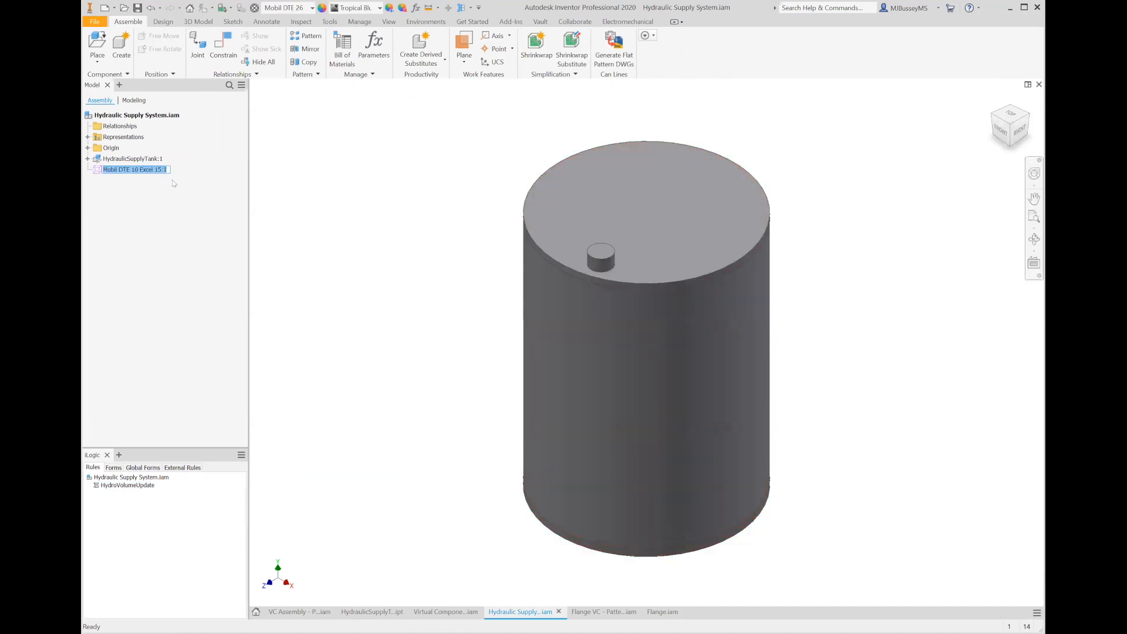
pyautogui.click(130, 485)
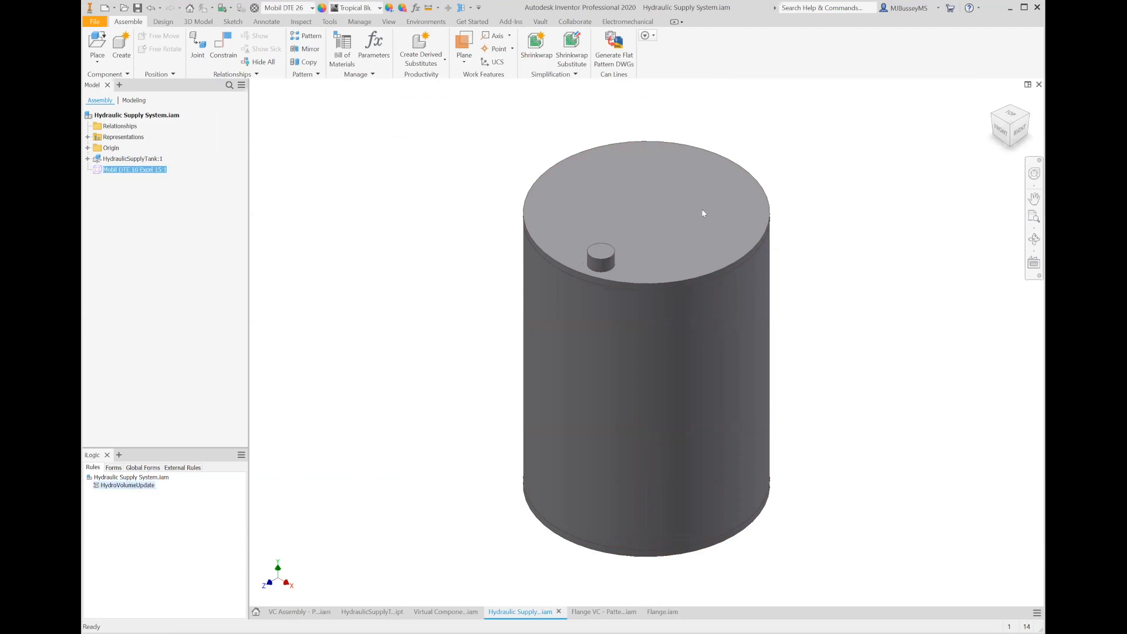
pyautogui.moveTo(563, 326); pyautogui.dragTo(652, 327)
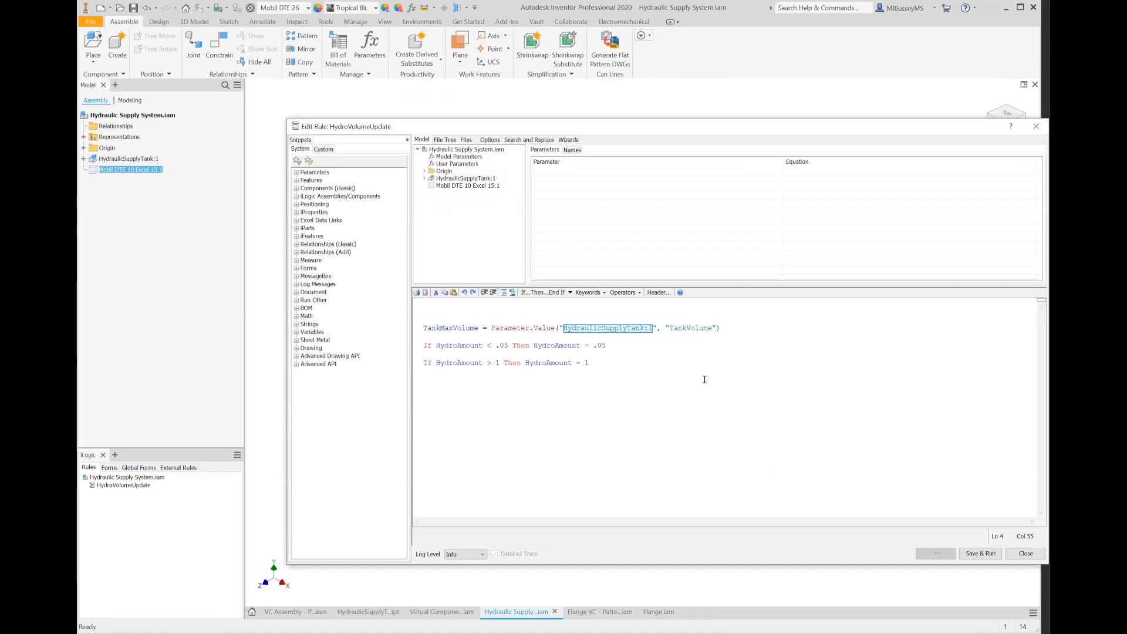
pyautogui.hotkey('ctrl', 'v')
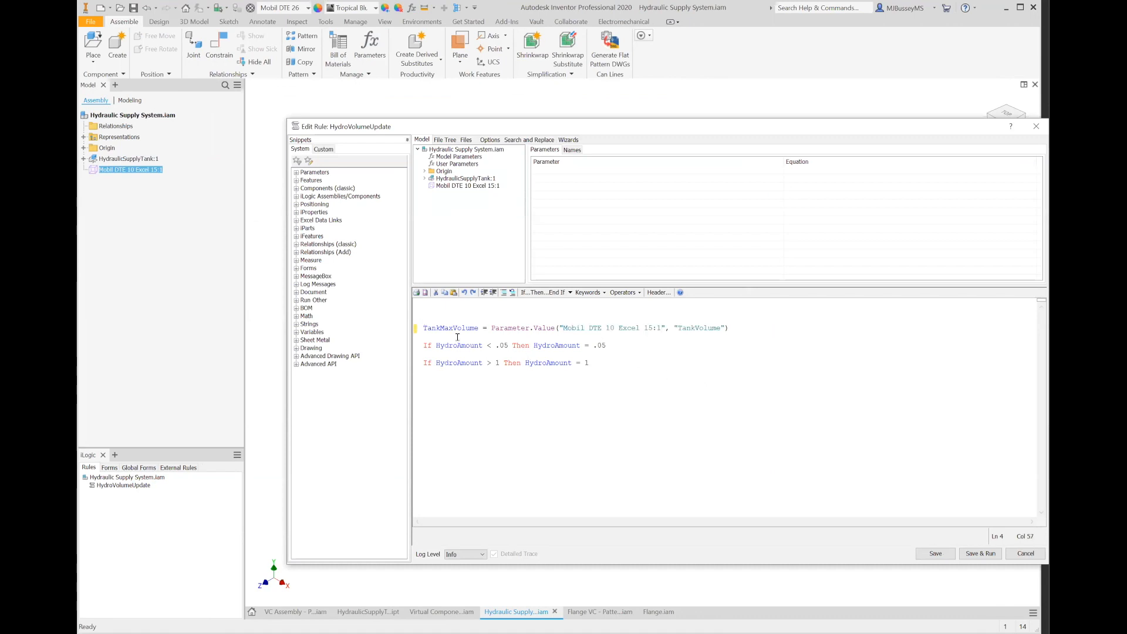
pyautogui.doubleClick(437, 327)
pyautogui.click(975, 555)
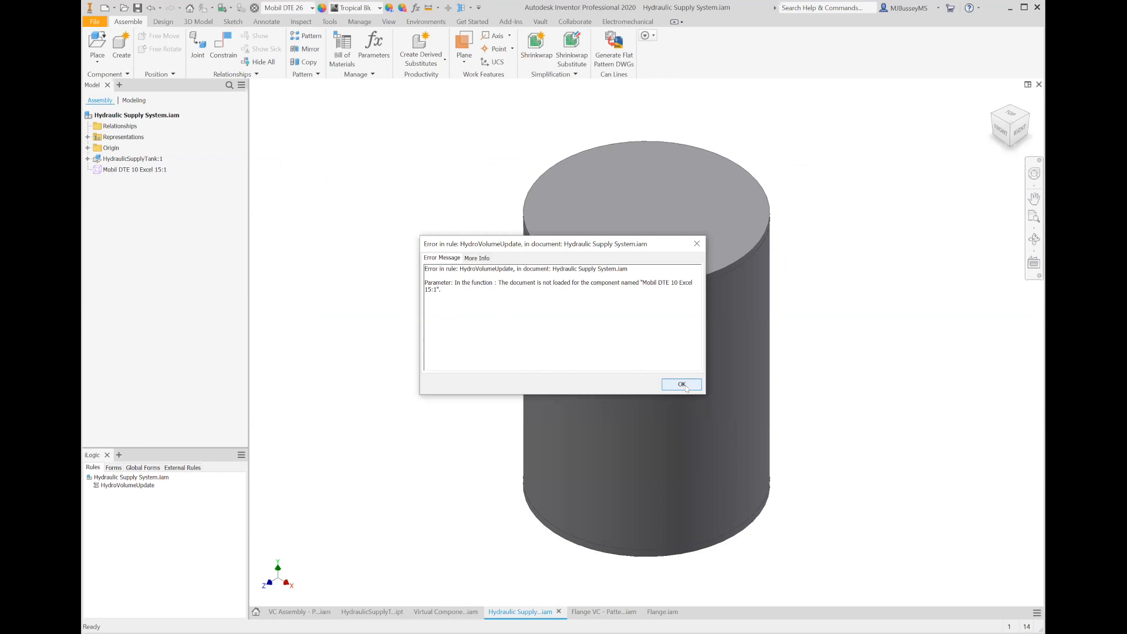
# - Open the HydroVolumeUpdate rule to review its code, then close the rule editor
pyautogui.doubleClick(127, 486)
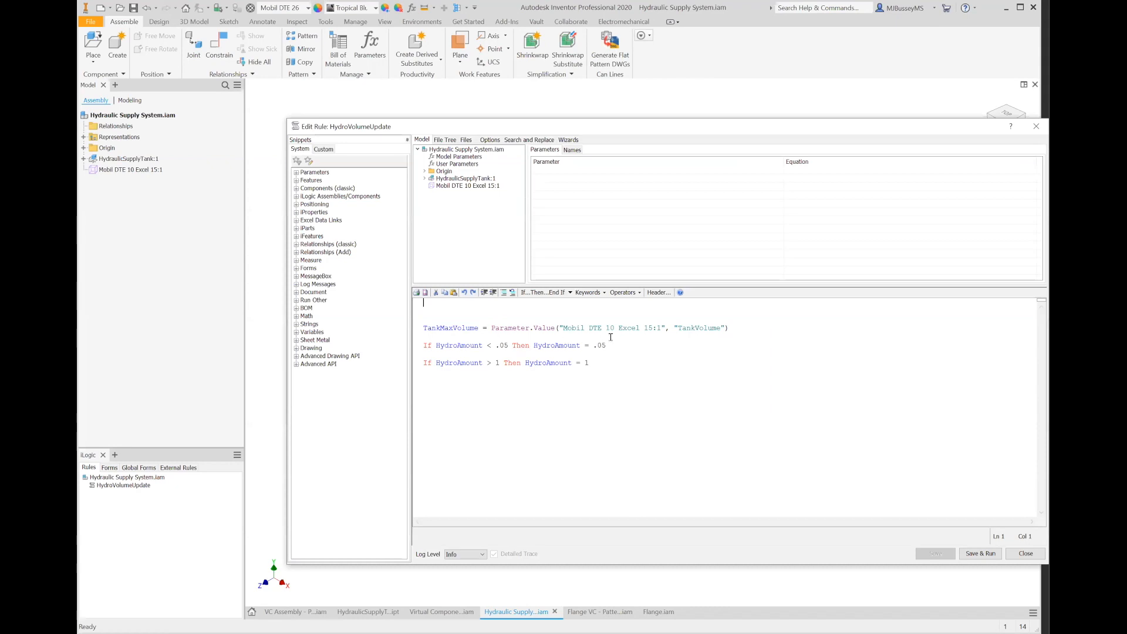
pyautogui.click(1026, 554)
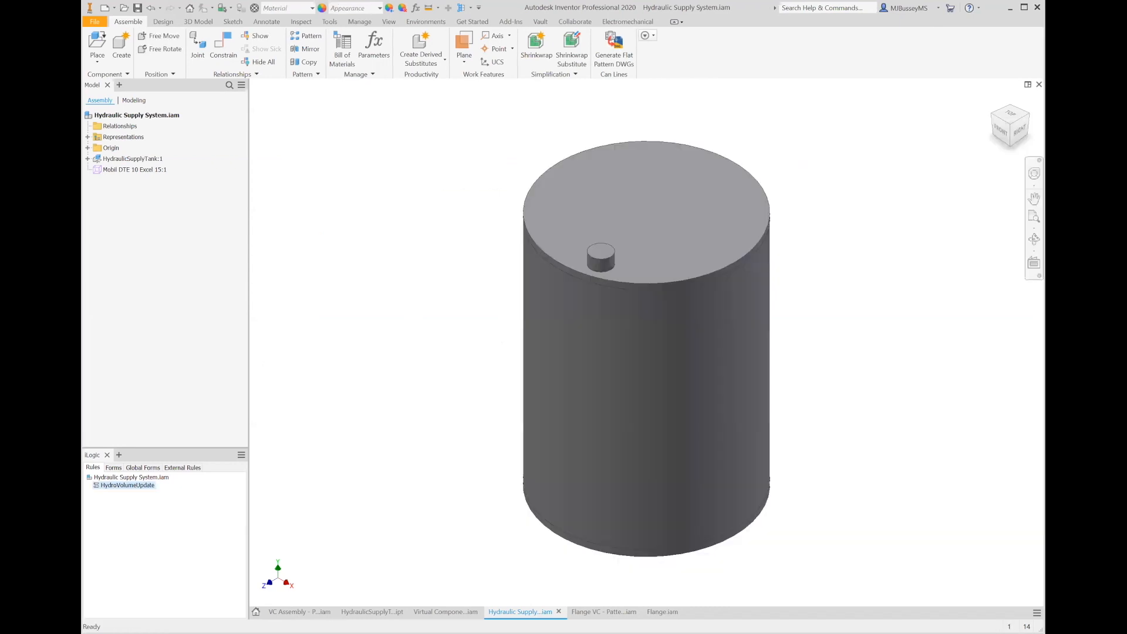
# - Set the Mobil DTE 10 Excel 15 component's base quantity to HydroFluidQTYMax in gal, then check the bill of materials
pyautogui.click(138, 170)
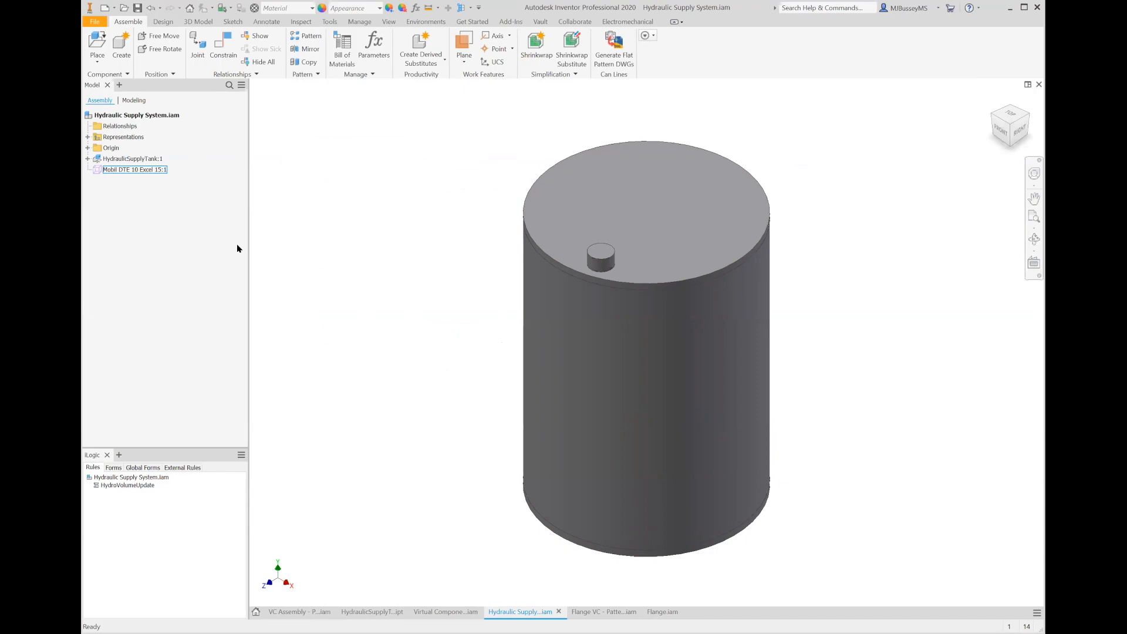
pyautogui.rightClick(153, 169)
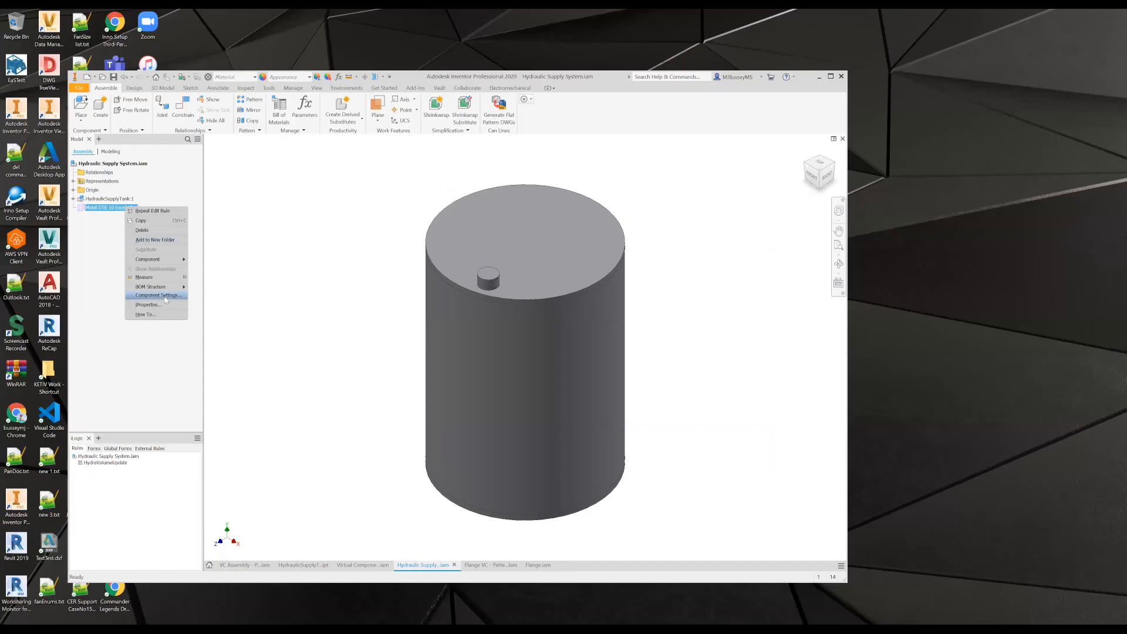
pyautogui.click(166, 300)
pyautogui.click(421, 349)
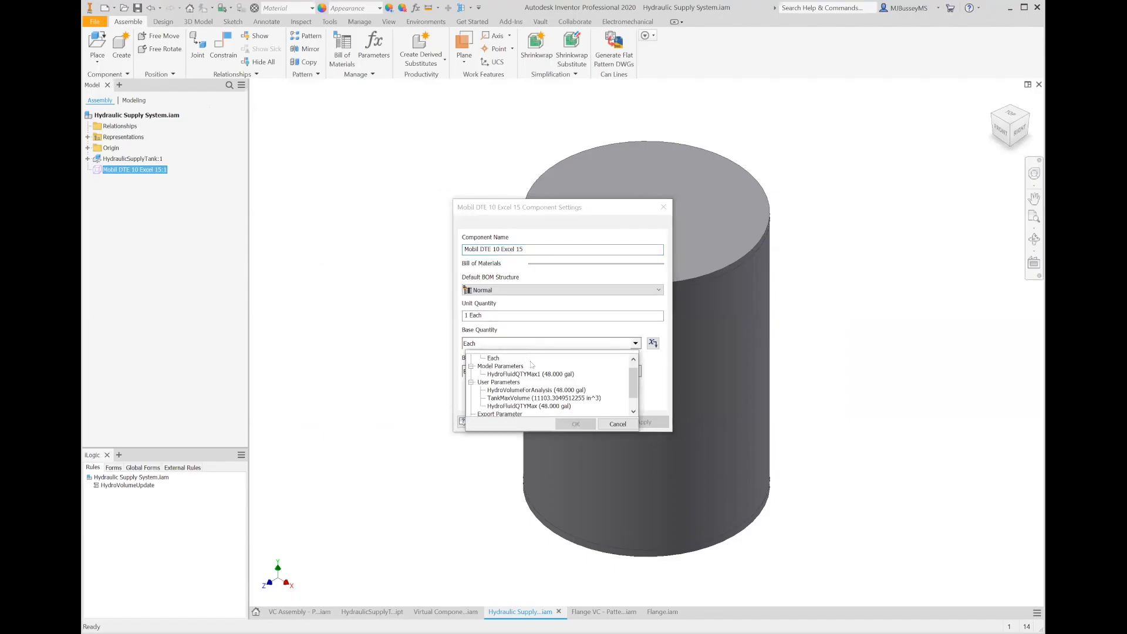
pyautogui.scroll(-1, 541, 395)
pyautogui.click(532, 390)
pyautogui.click(585, 428)
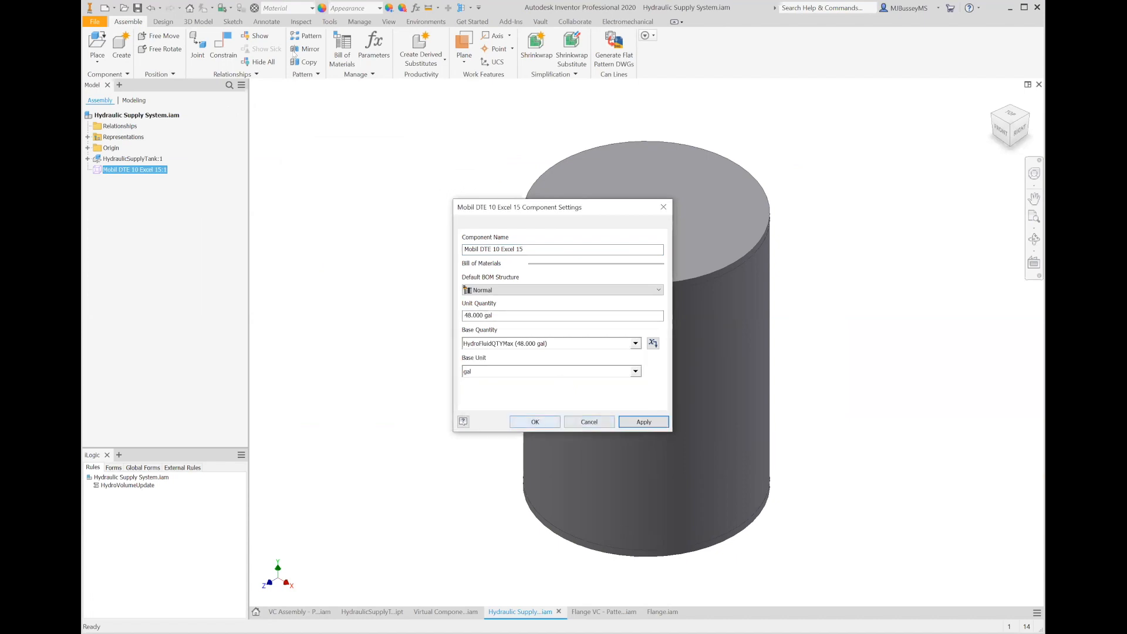
pyautogui.click(535, 422)
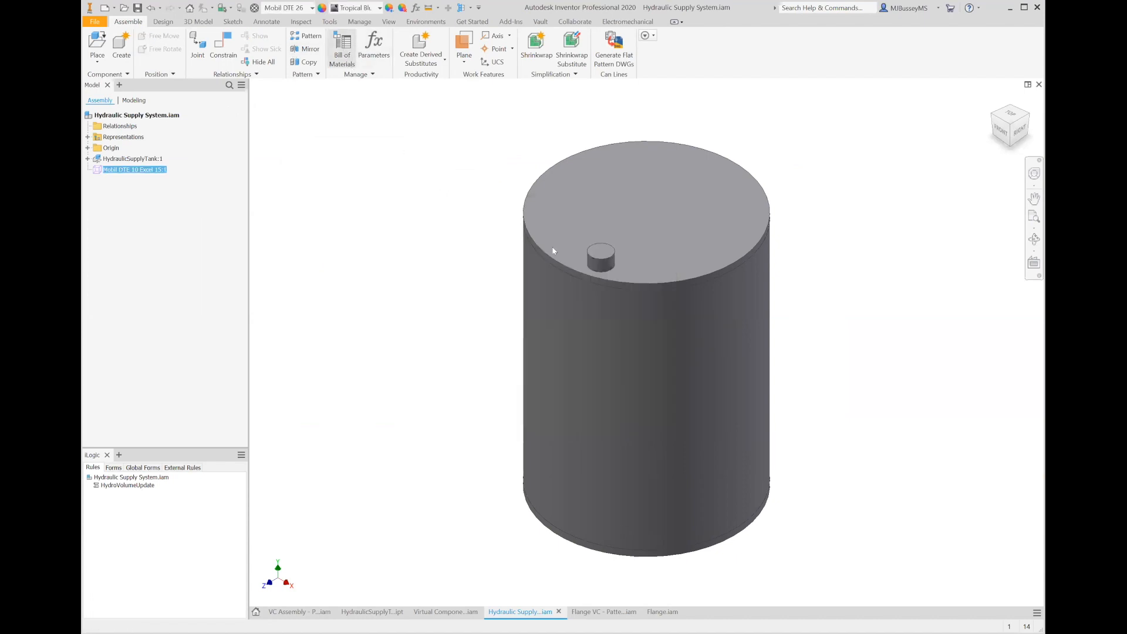
pyautogui.moveTo(600, 201); pyautogui.dragTo(644, 201)
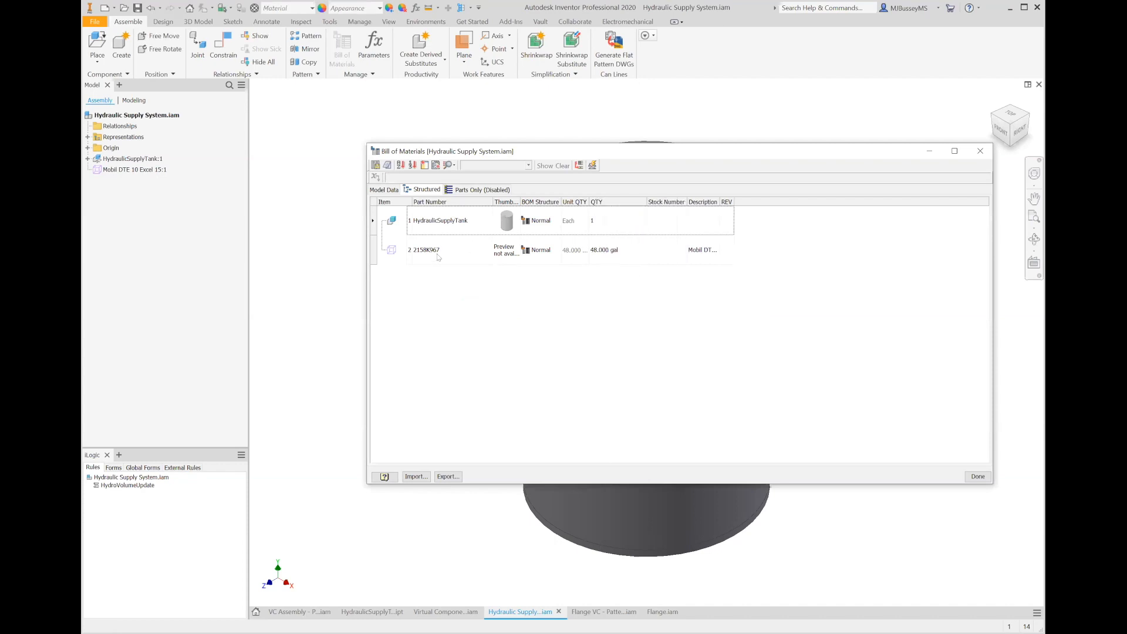
pyautogui.click(977, 477)
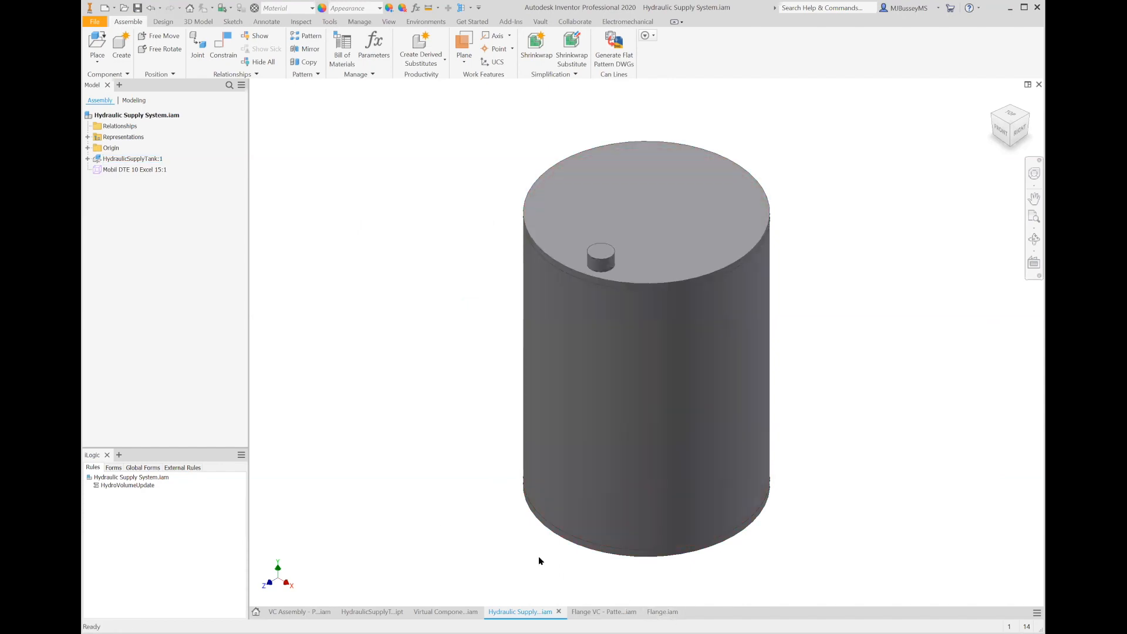
# - Switch to the Flange VC - Pattern assembly and pattern the bolted connection along the flange's Circular Pattern1 holes
pyautogui.click(610, 613)
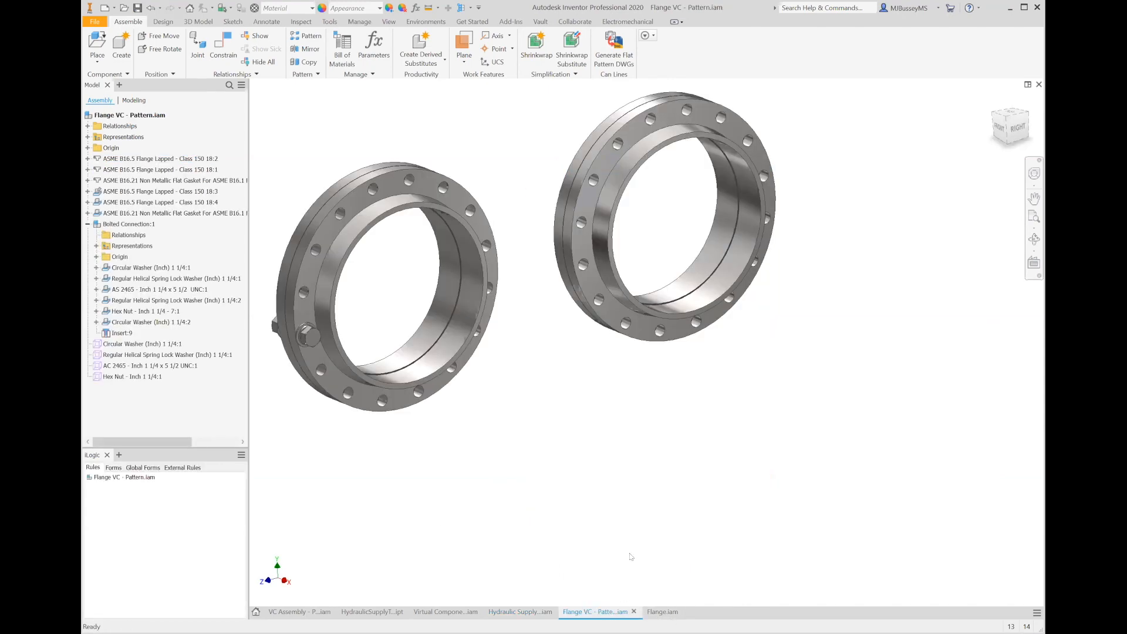
pyautogui.keyDown('shift'); pyautogui.moveTo(549, 428); pyautogui.dragTo(660, 493, button='middle'); pyautogui.keyUp('shift')
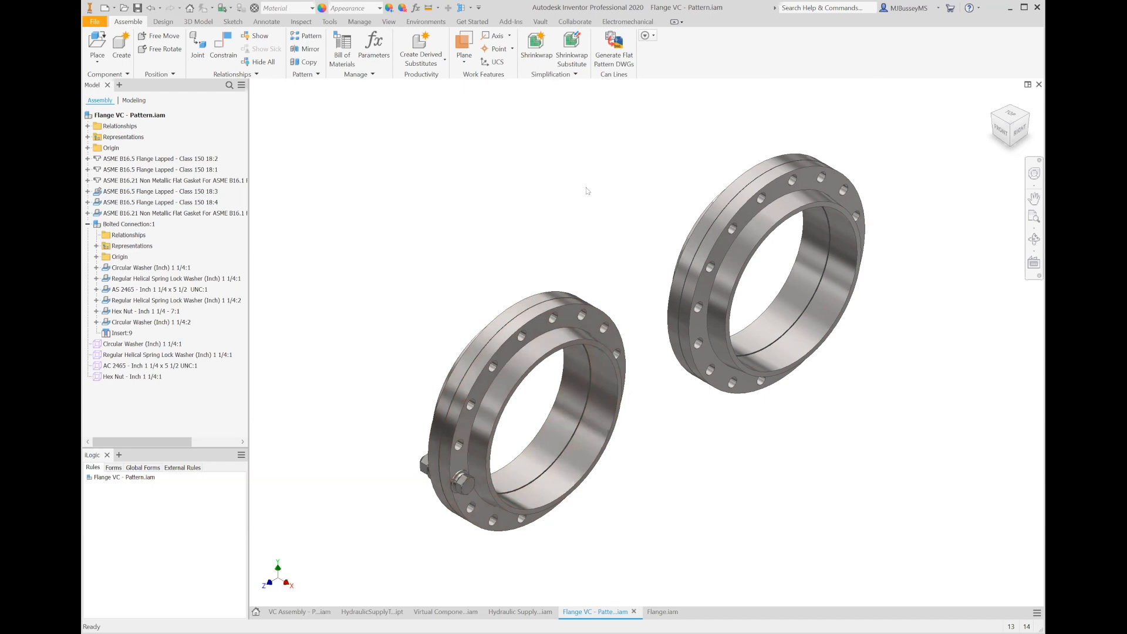
pyautogui.scroll(5, 584, 235)
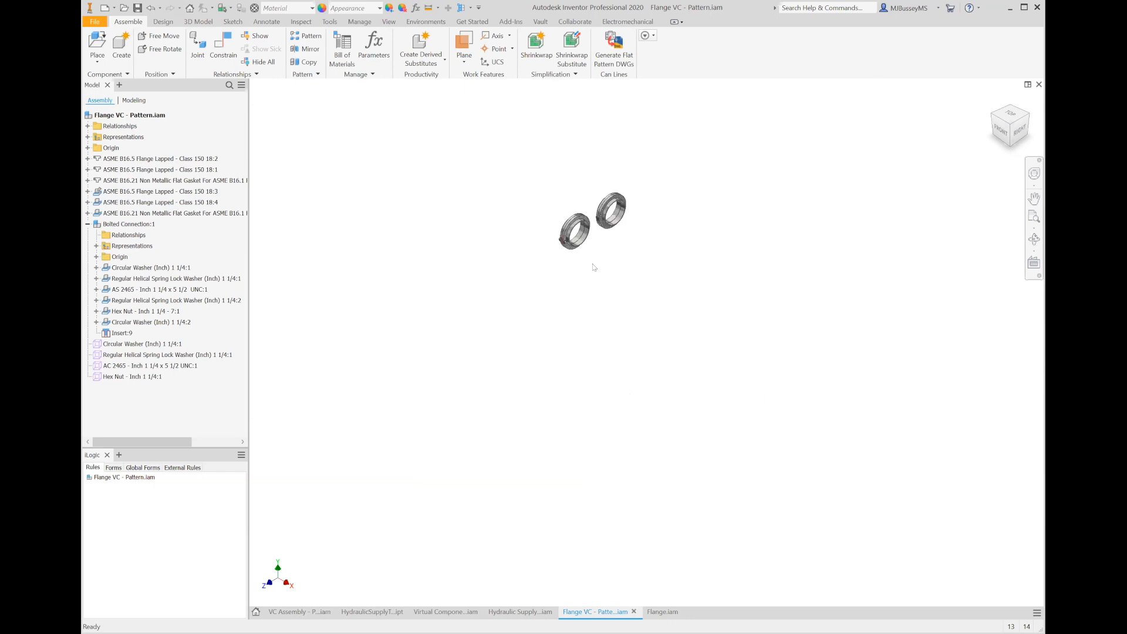
pyautogui.scroll(-5, 590, 248)
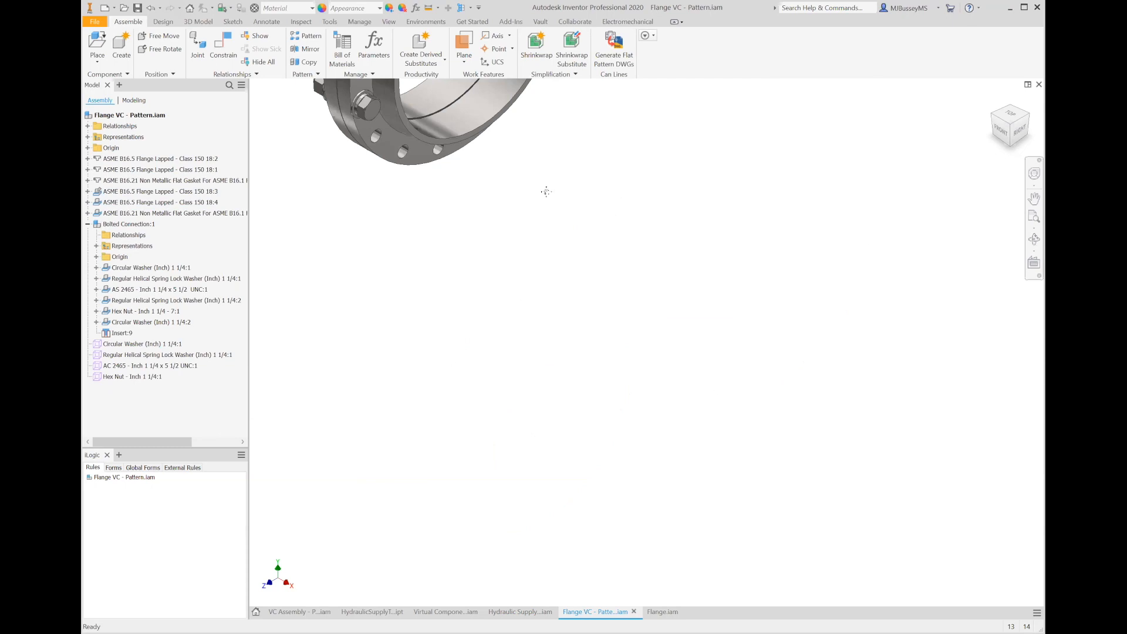
pyautogui.moveTo(593, 337); pyautogui.dragTo(561, 272, button='middle')
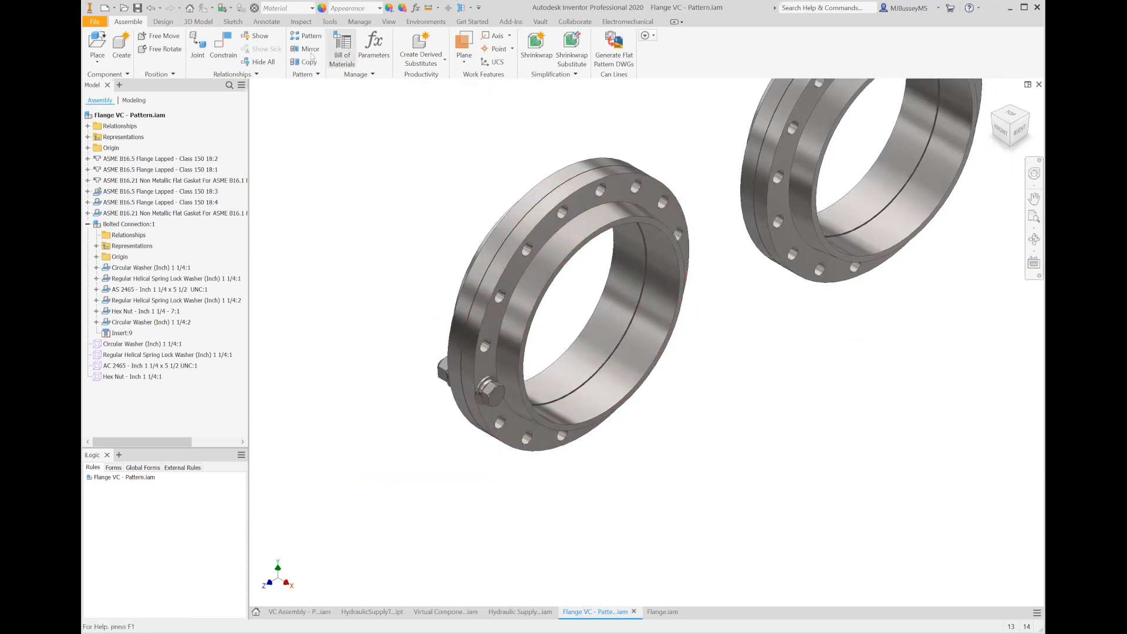
pyautogui.click(306, 36)
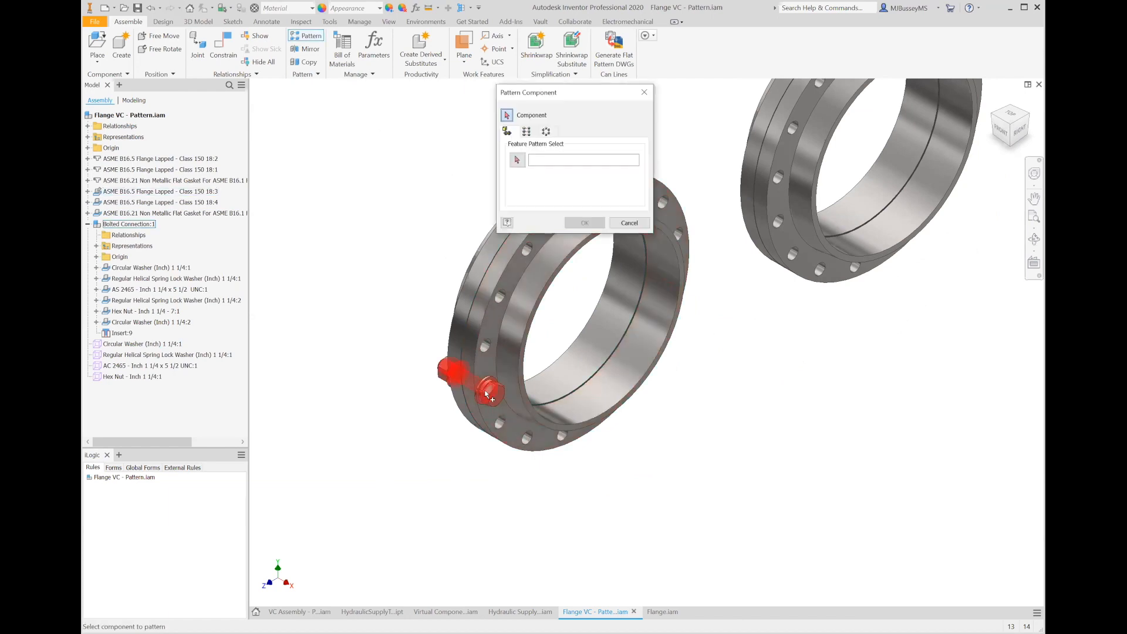
pyautogui.click(500, 299)
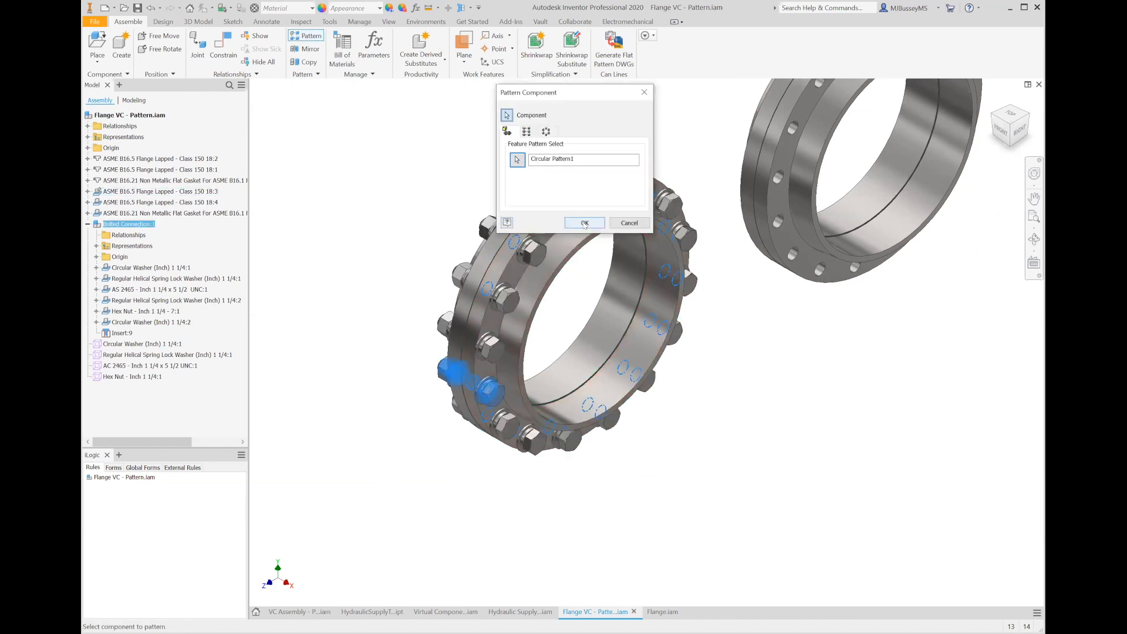
pyautogui.click(586, 223)
# - Examine the loose fastener components, the Component Pattern 5:1 elements and the assembly's bill of materials
pyautogui.moveTo(559, 316); pyautogui.dragTo(423, 336, button='middle')
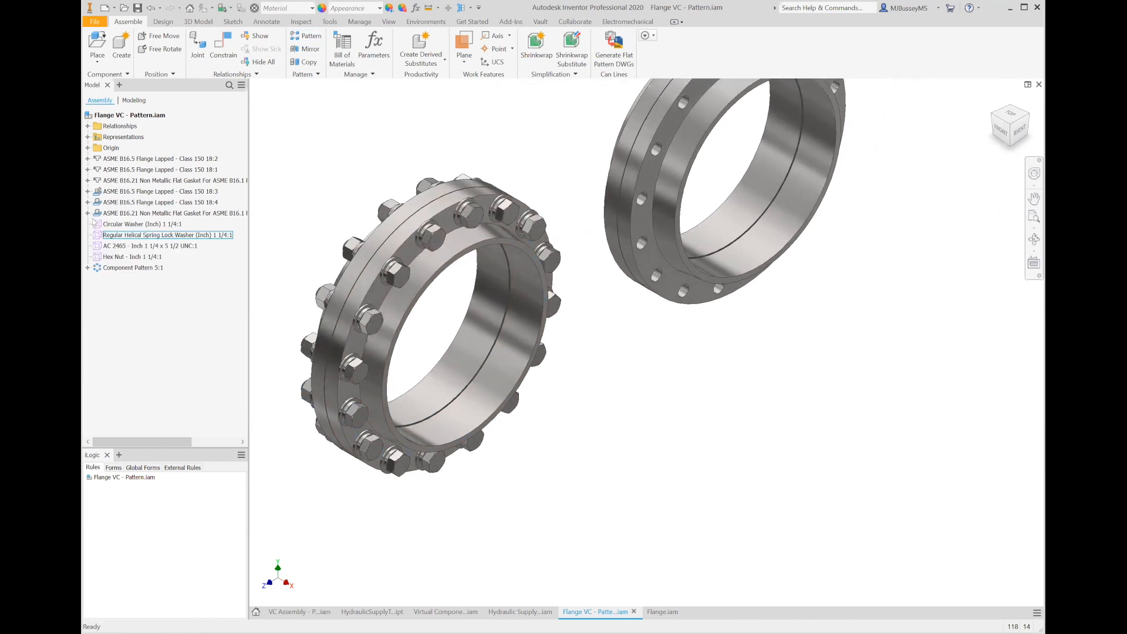
pyautogui.click(114, 227)
pyautogui.click(115, 235)
pyautogui.click(117, 246)
pyautogui.click(120, 257)
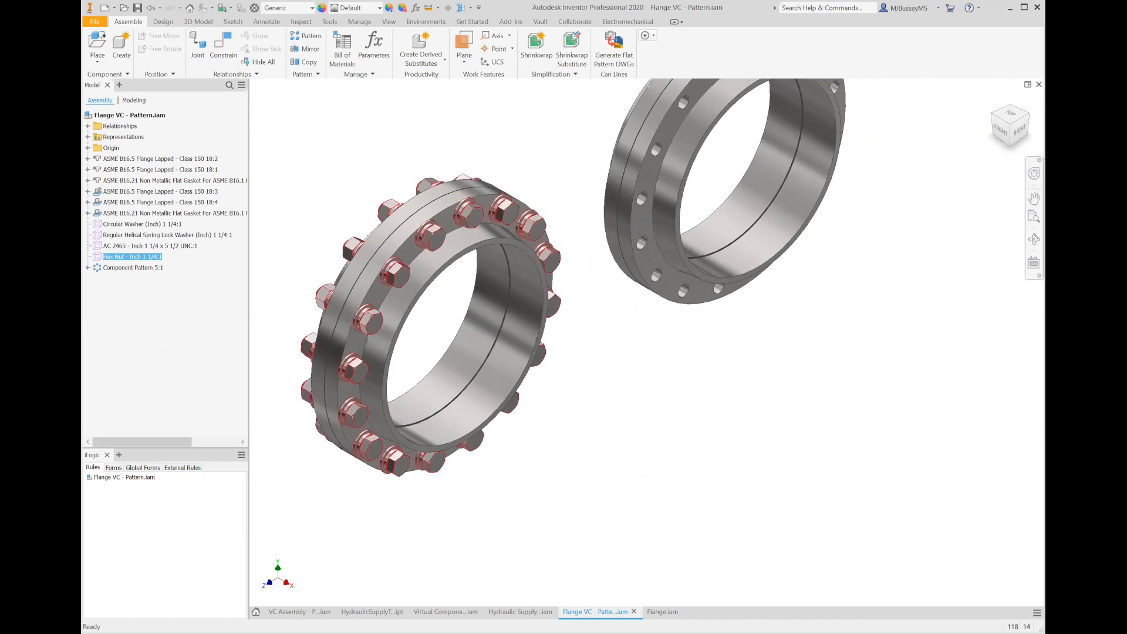
pyautogui.click(88, 268)
pyautogui.click(96, 268)
pyautogui.click(105, 278)
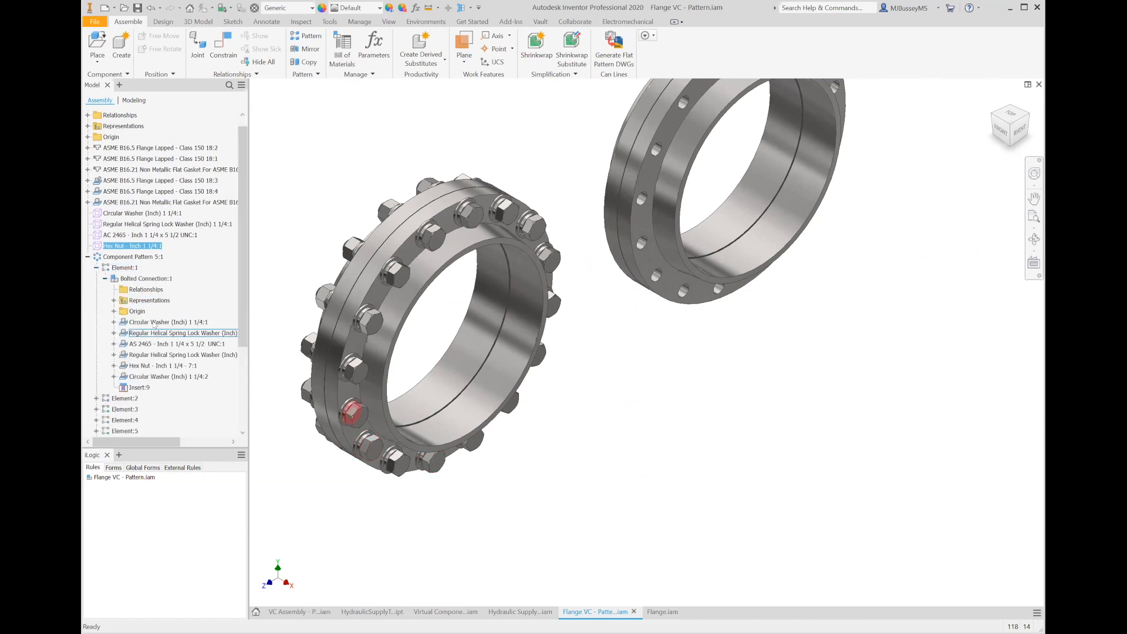
pyautogui.click(156, 324)
pyautogui.click(163, 333)
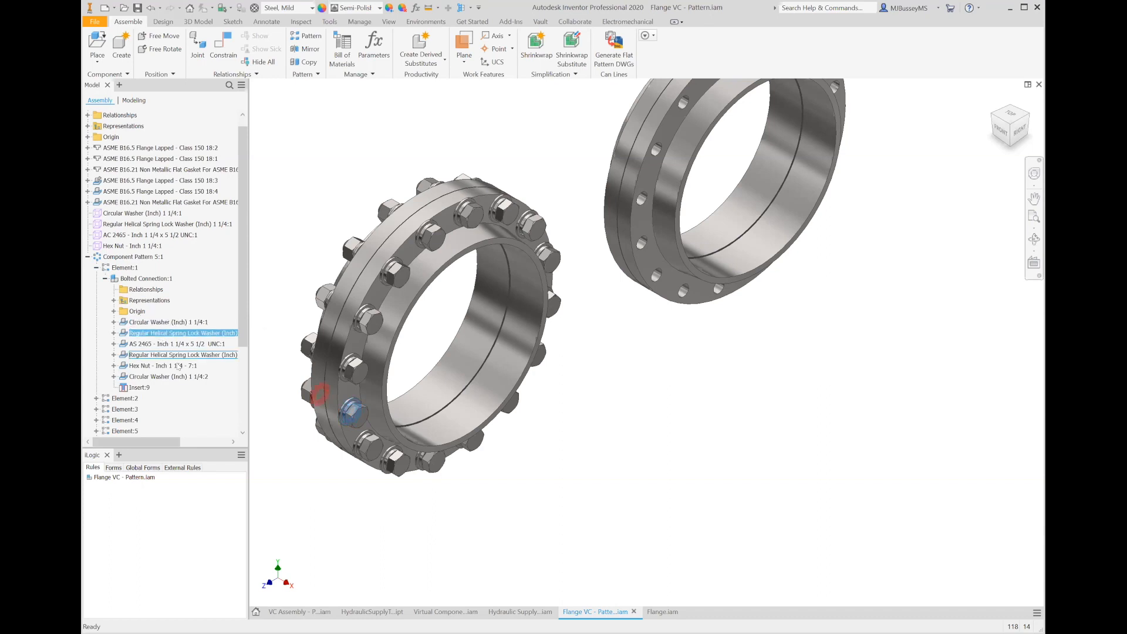
pyautogui.click(170, 344)
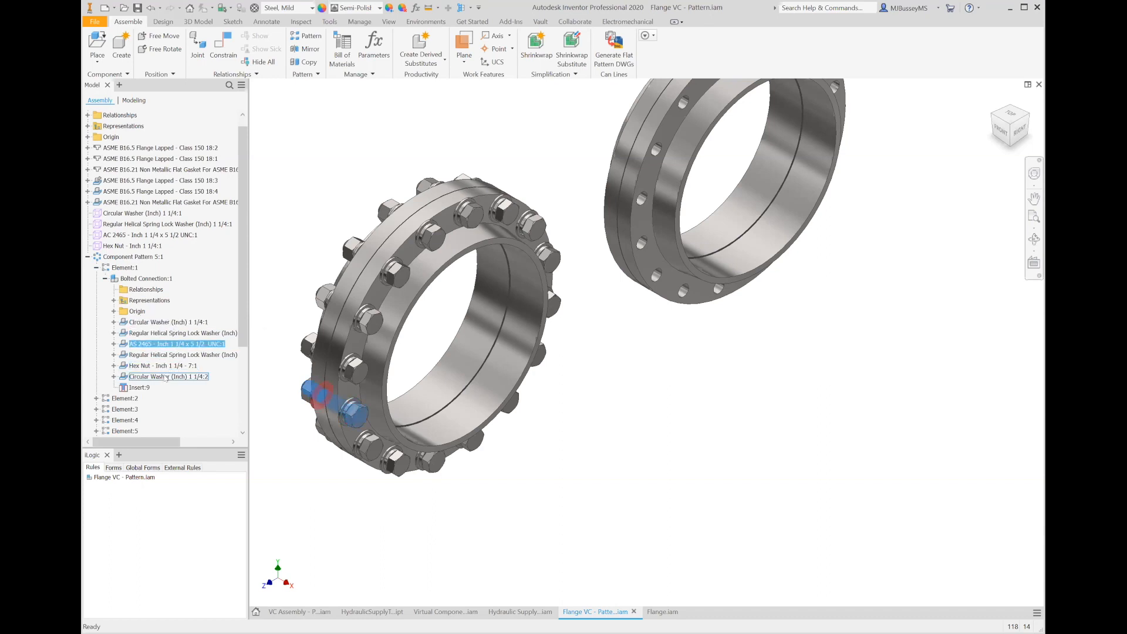
pyautogui.click(157, 366)
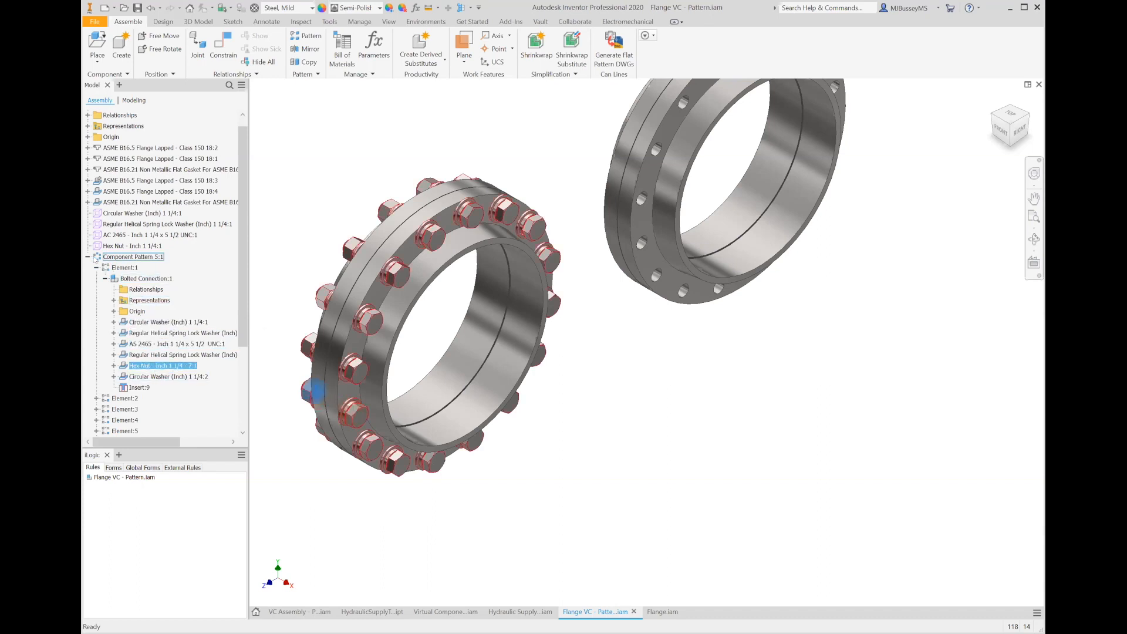
pyautogui.click(87, 257)
pyautogui.click(359, 167)
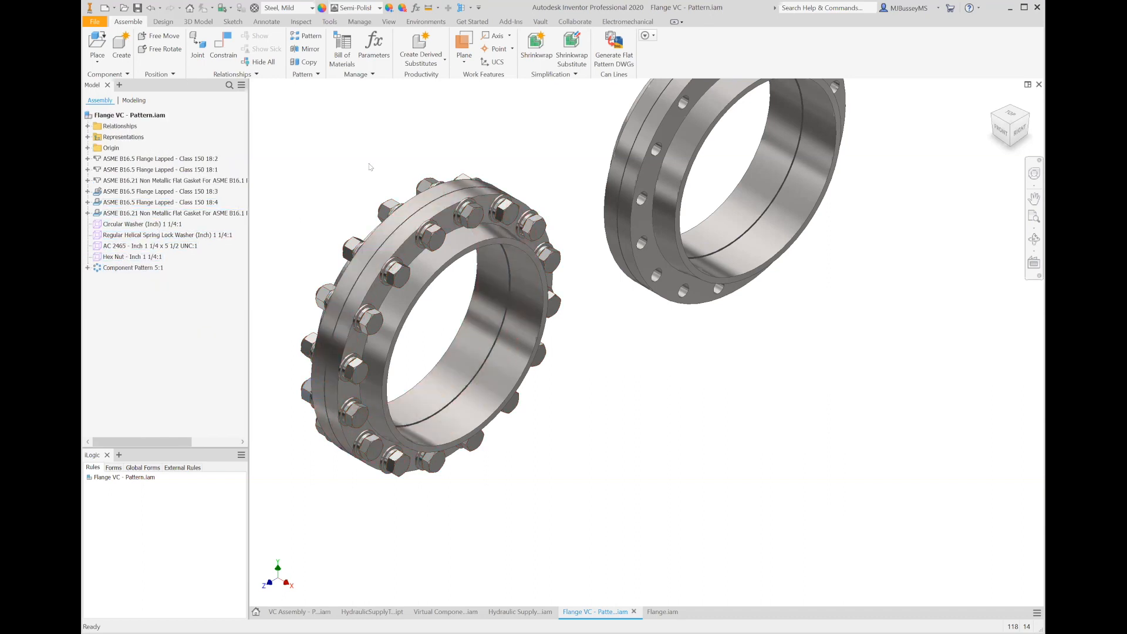
pyautogui.click(344, 53)
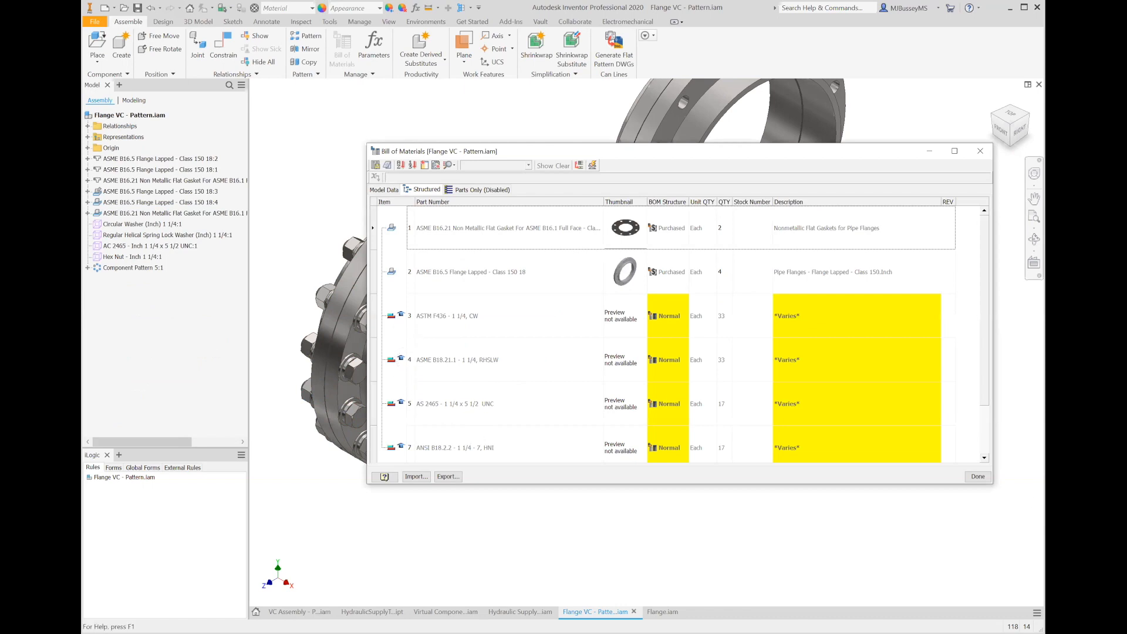
pyautogui.click(977, 477)
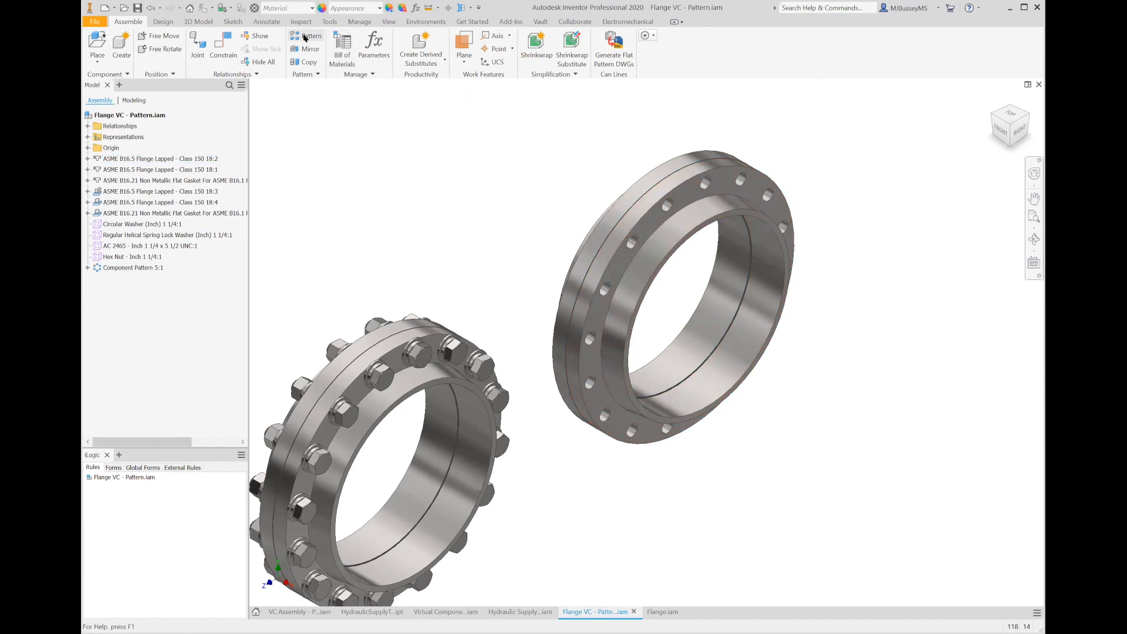
# - Pattern the four loose washer, bolt and nut components along the second flange's circular hole pattern
pyautogui.click(307, 36)
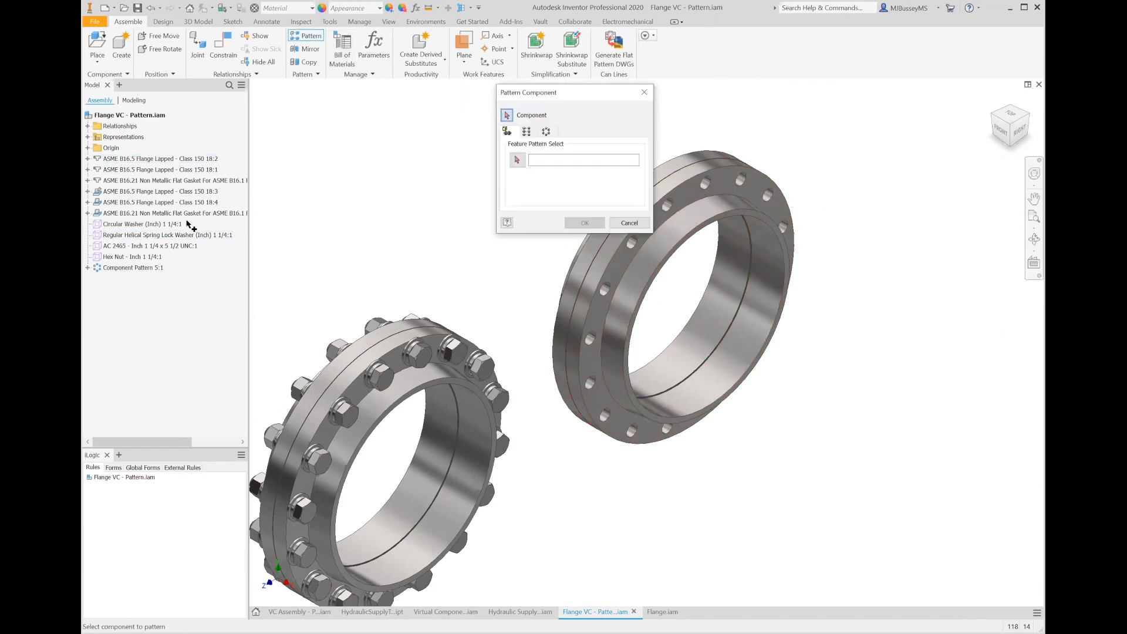
pyautogui.click(157, 224)
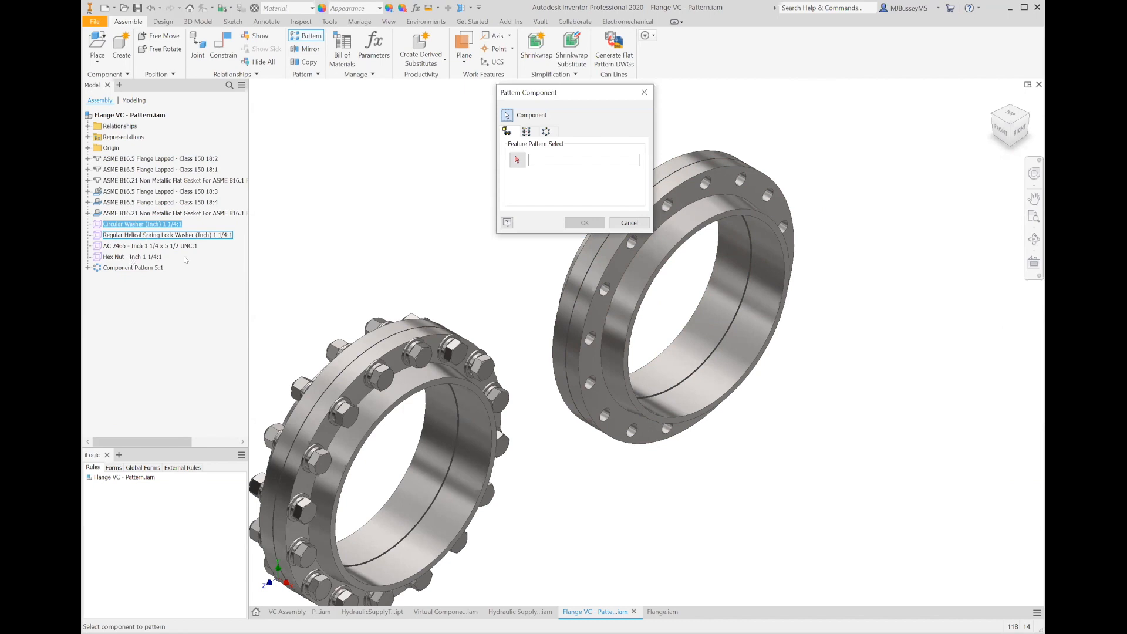
pyautogui.keyDown('shift'); pyautogui.click(158, 257); pyautogui.keyUp('shift')
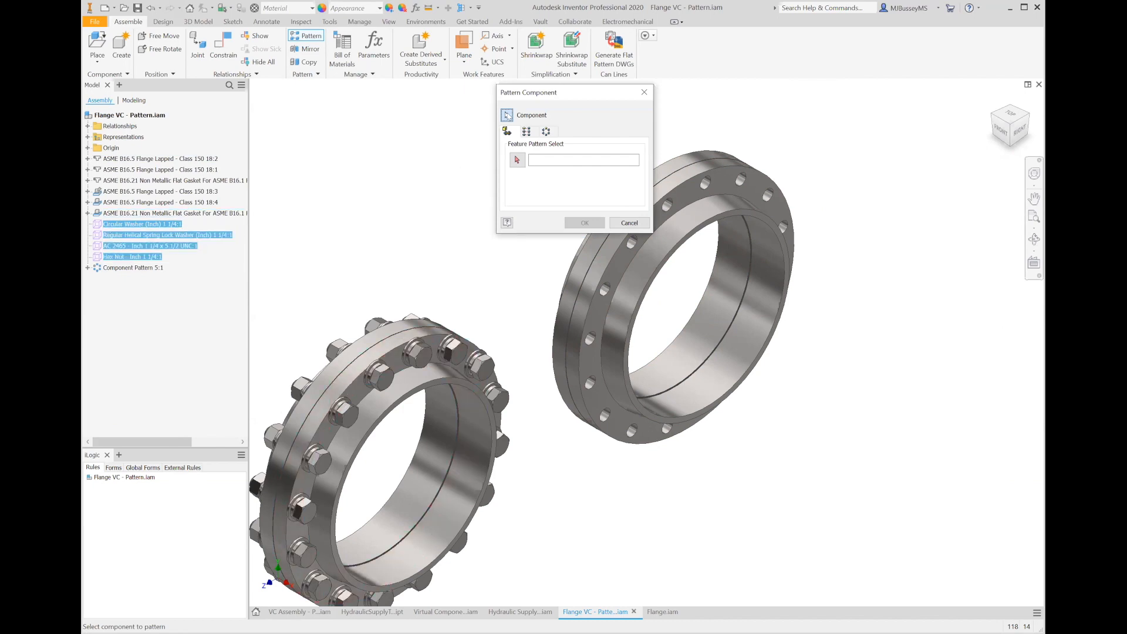
pyautogui.click(517, 160)
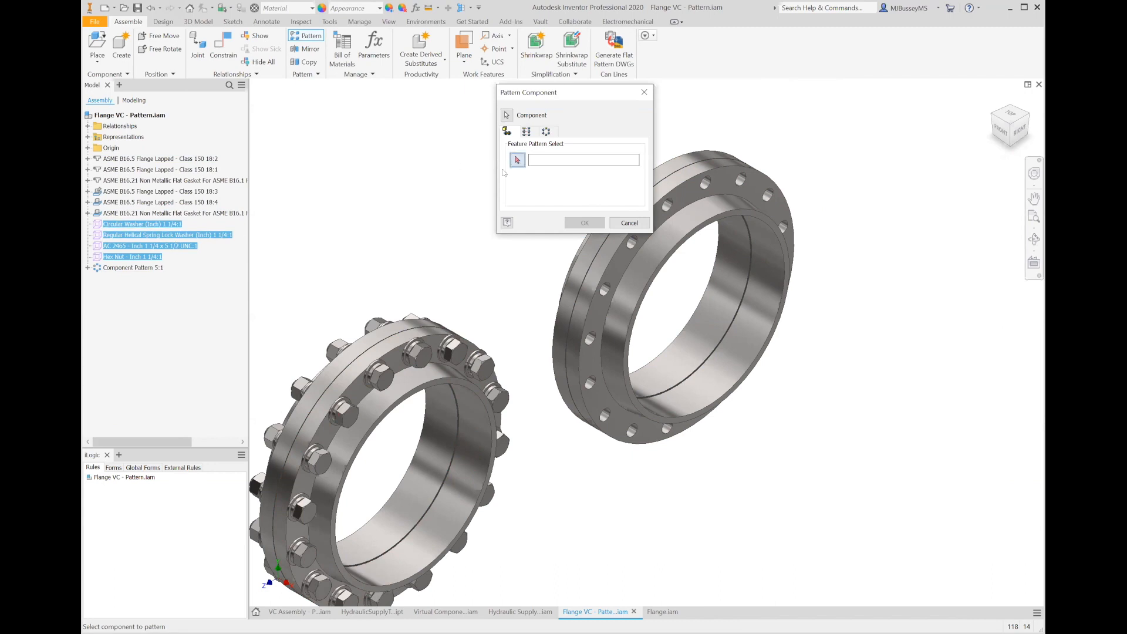
pyautogui.click(606, 293)
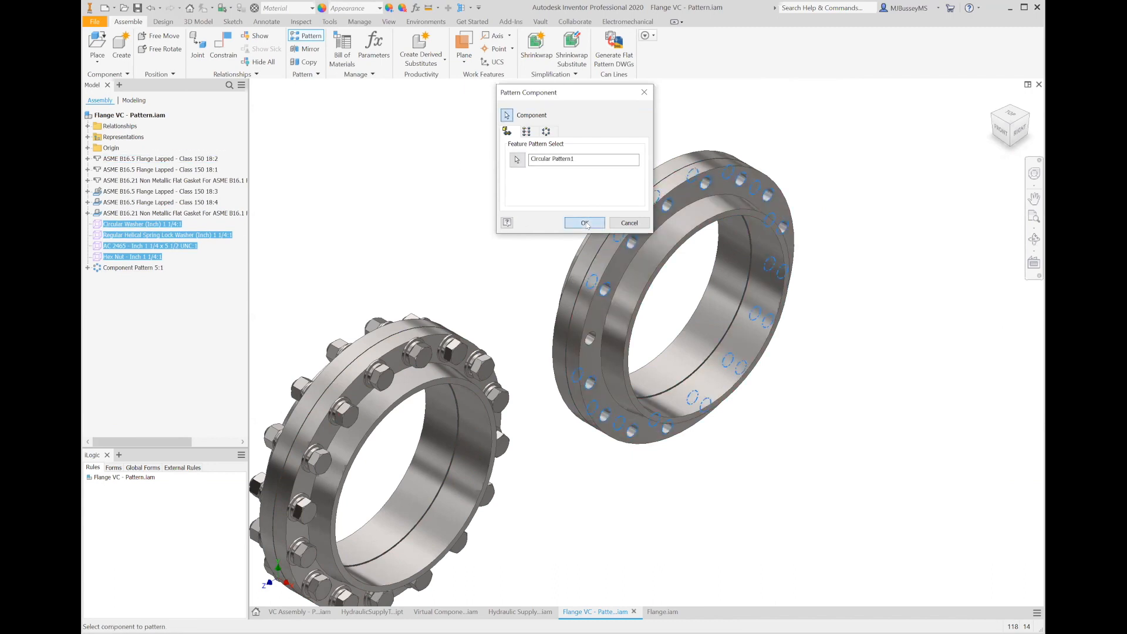
pyautogui.press('Return')
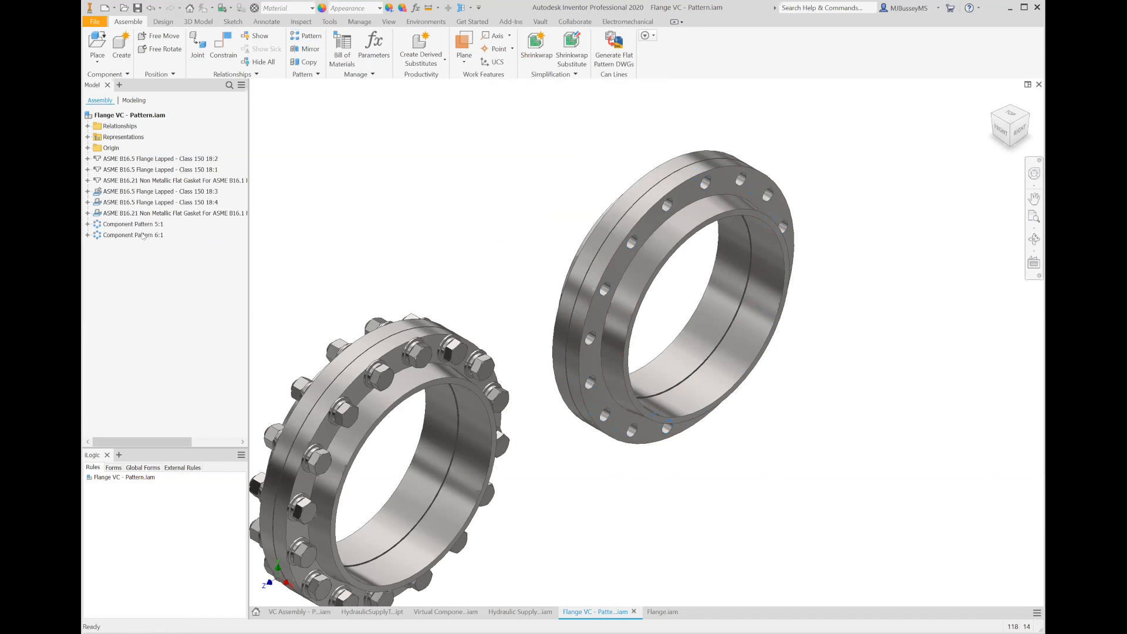
# - Expand the new component pattern's first element to examine its components
pyautogui.click(88, 236)
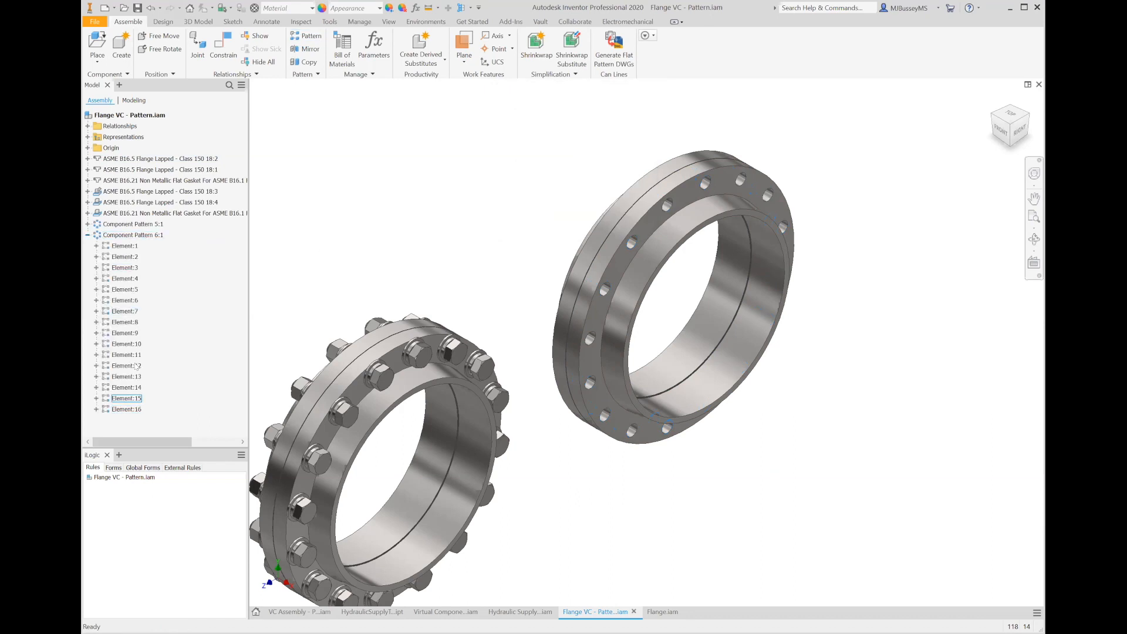
pyautogui.click(96, 246)
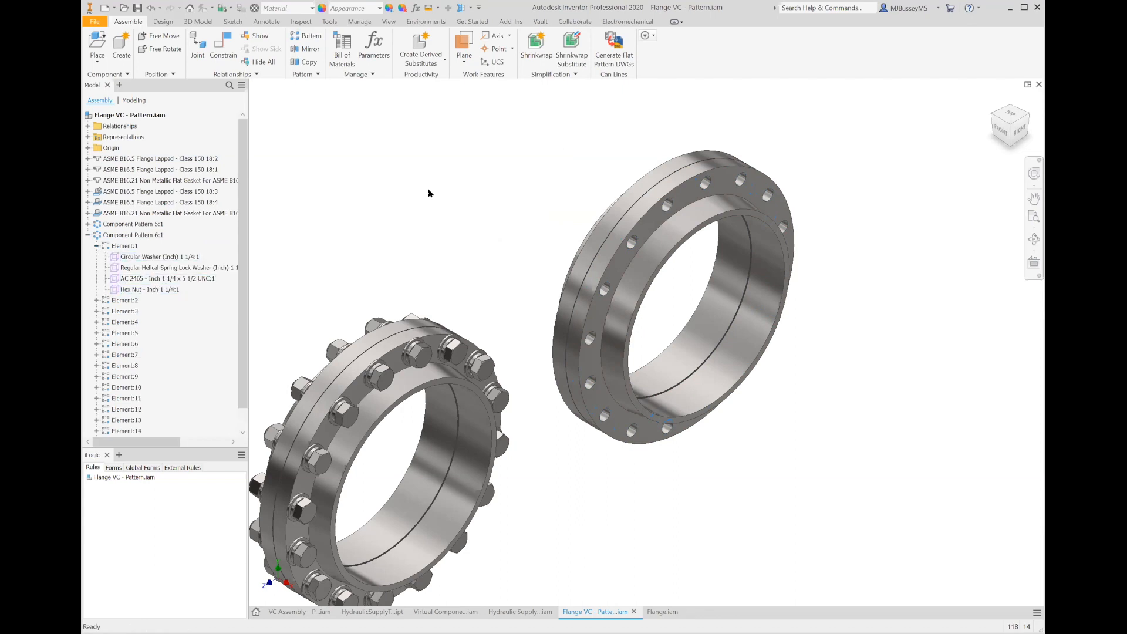
pyautogui.press('Home')
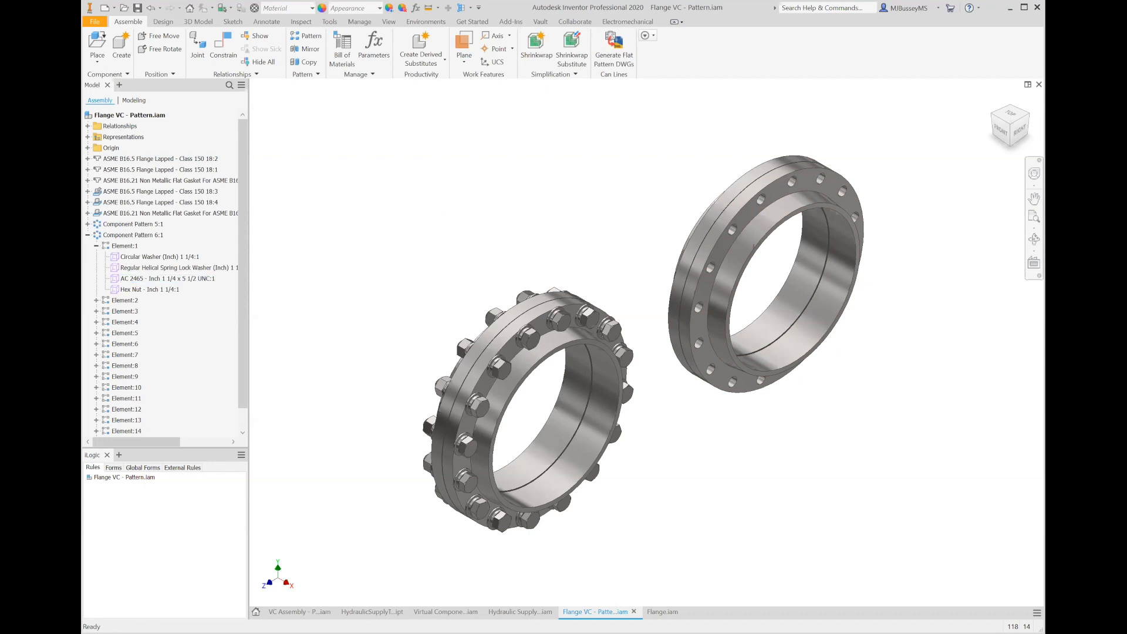
pyautogui.click(88, 235)
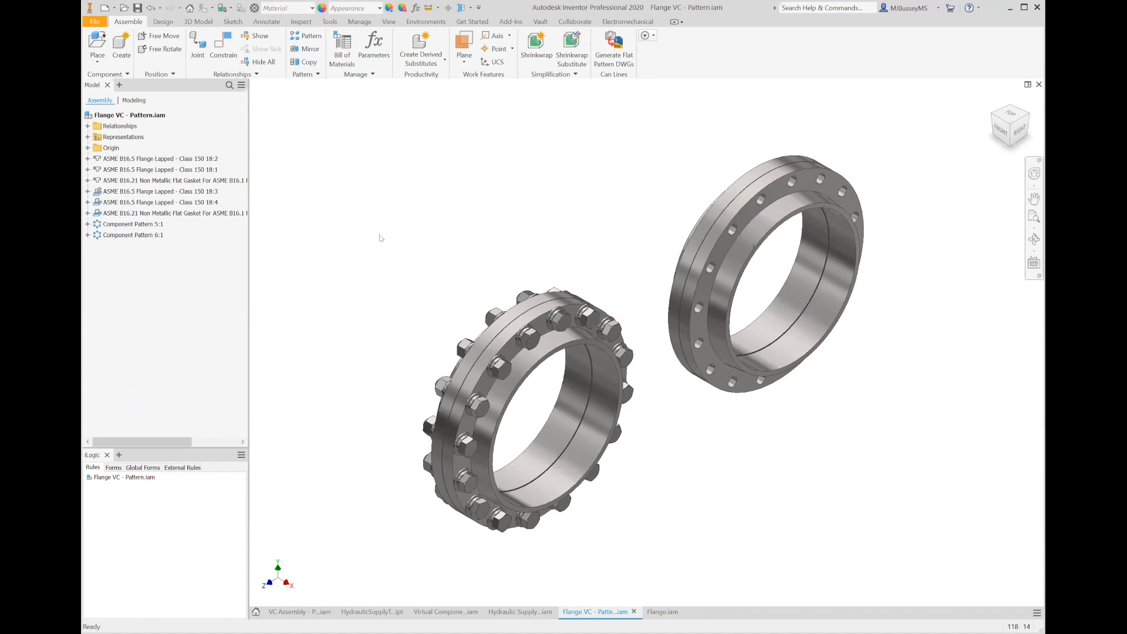
pyautogui.scroll(-3, 401, 242)
pyautogui.moveTo(421, 195); pyautogui.dragTo(309, 210, button='middle')
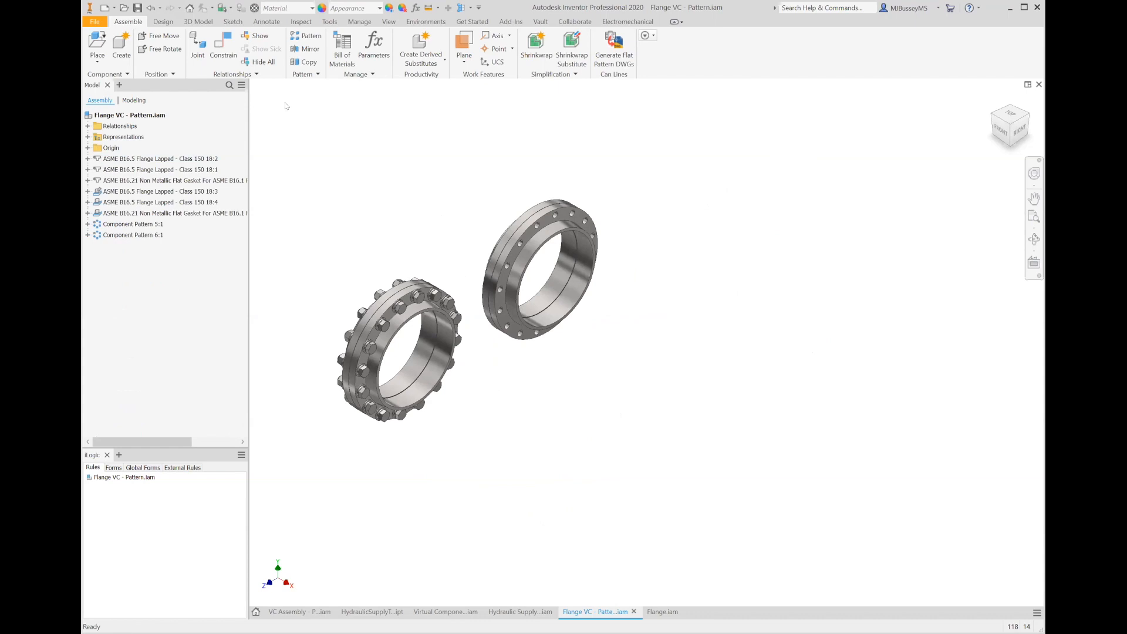
pyautogui.click(306, 49)
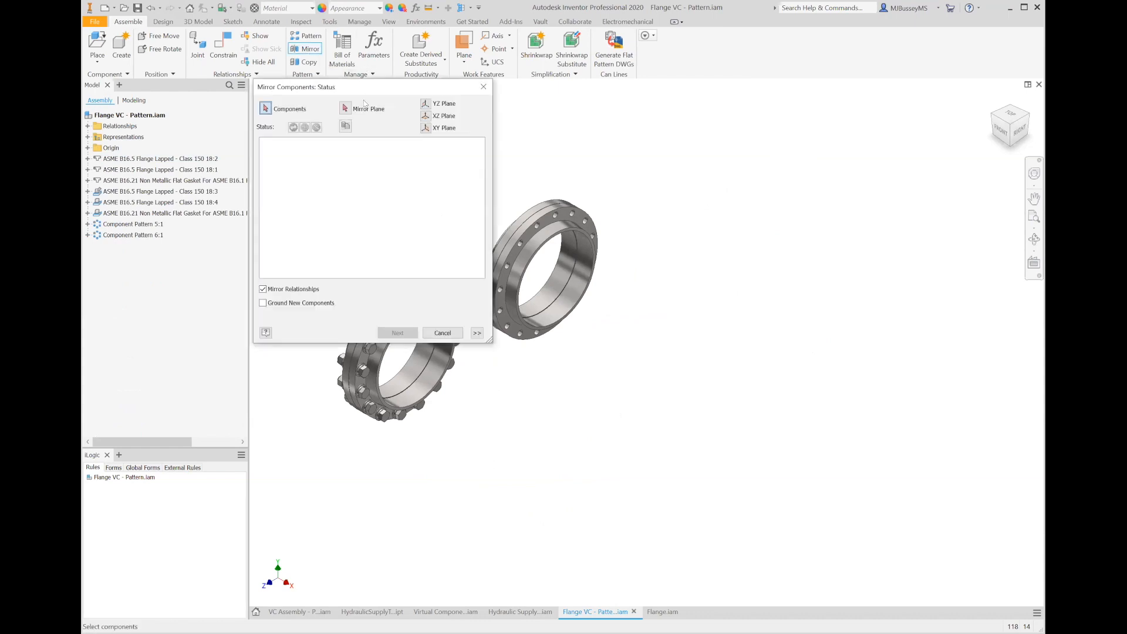
pyautogui.moveTo(361, 90); pyautogui.dragTo(767, 77)
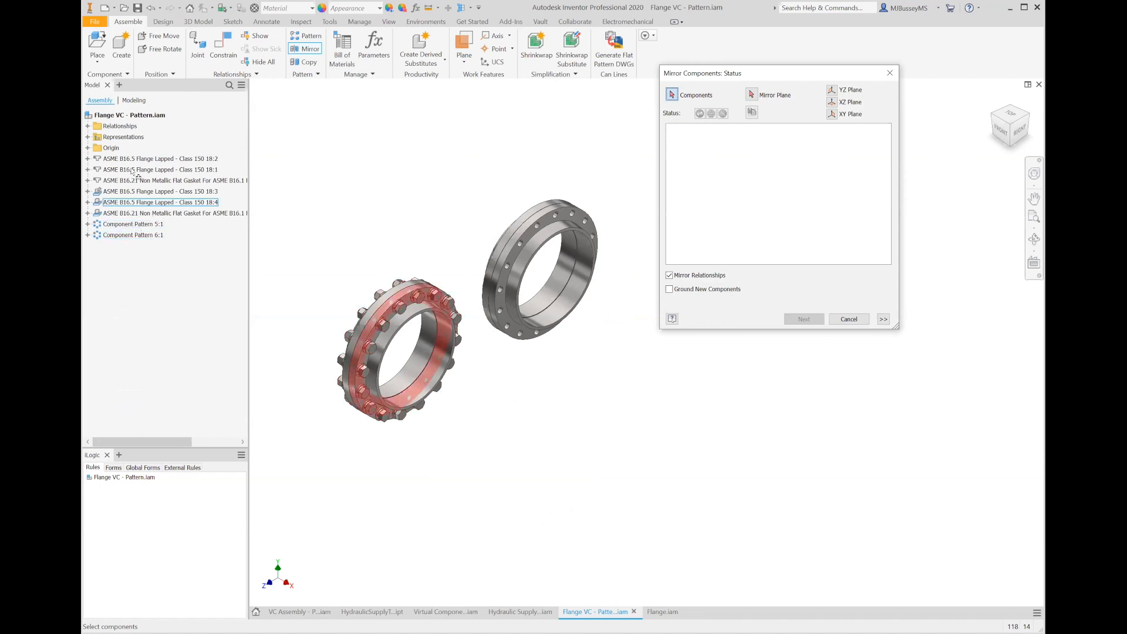
pyautogui.keyDown('shift'); pyautogui.click(140, 234); pyautogui.keyUp('shift')
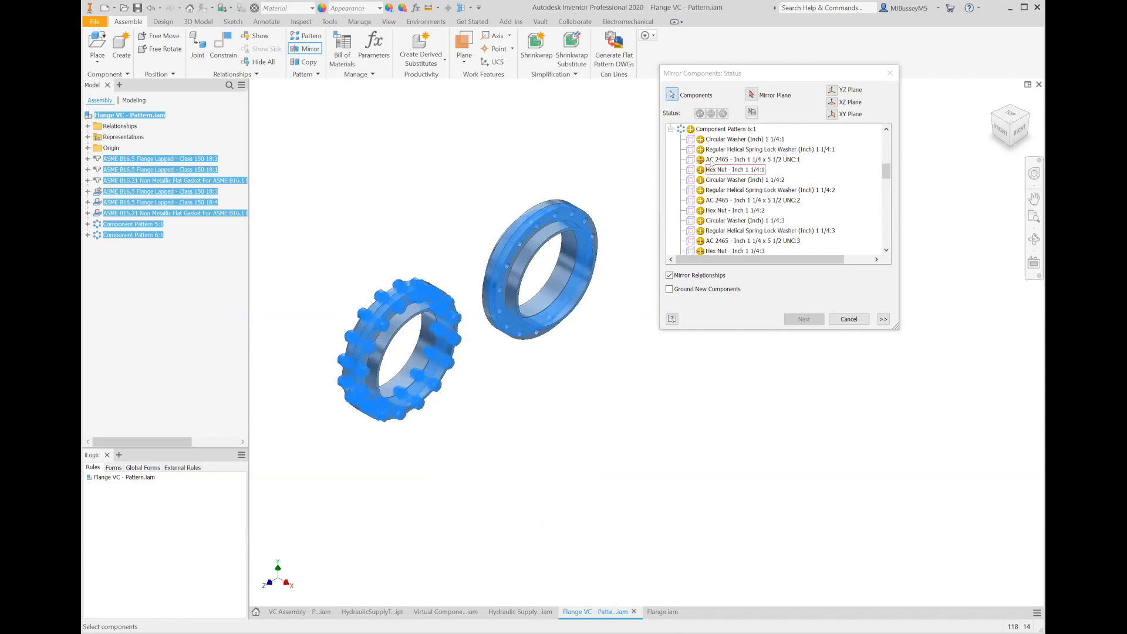
pyautogui.scroll(-16, 703, 152)
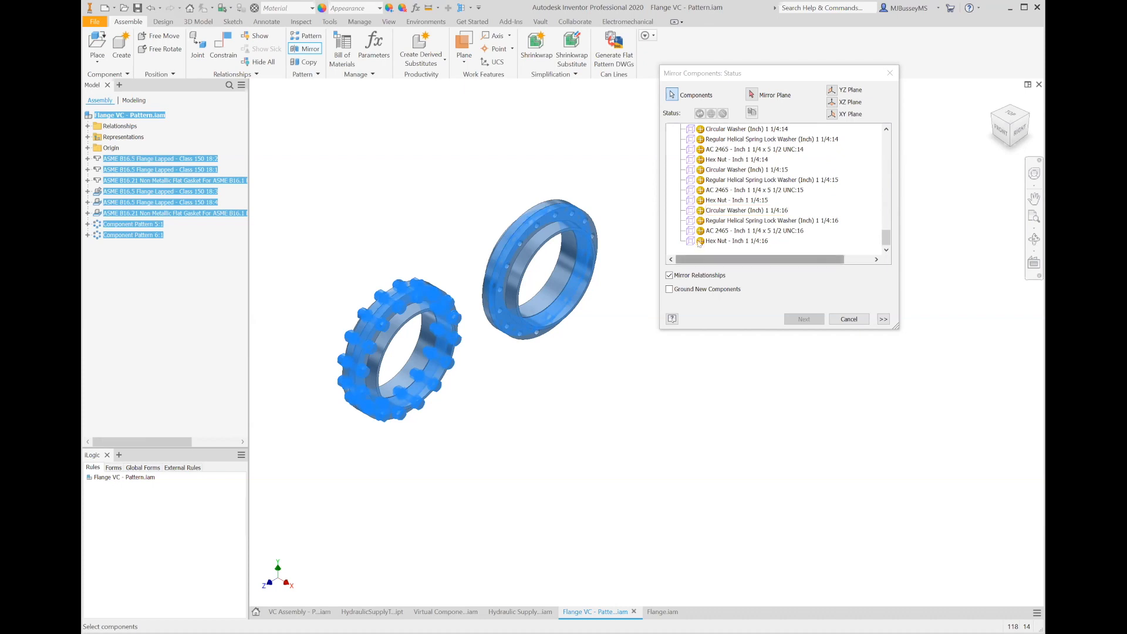
pyautogui.scroll(10, 704, 188)
pyautogui.scroll(10, 707, 159)
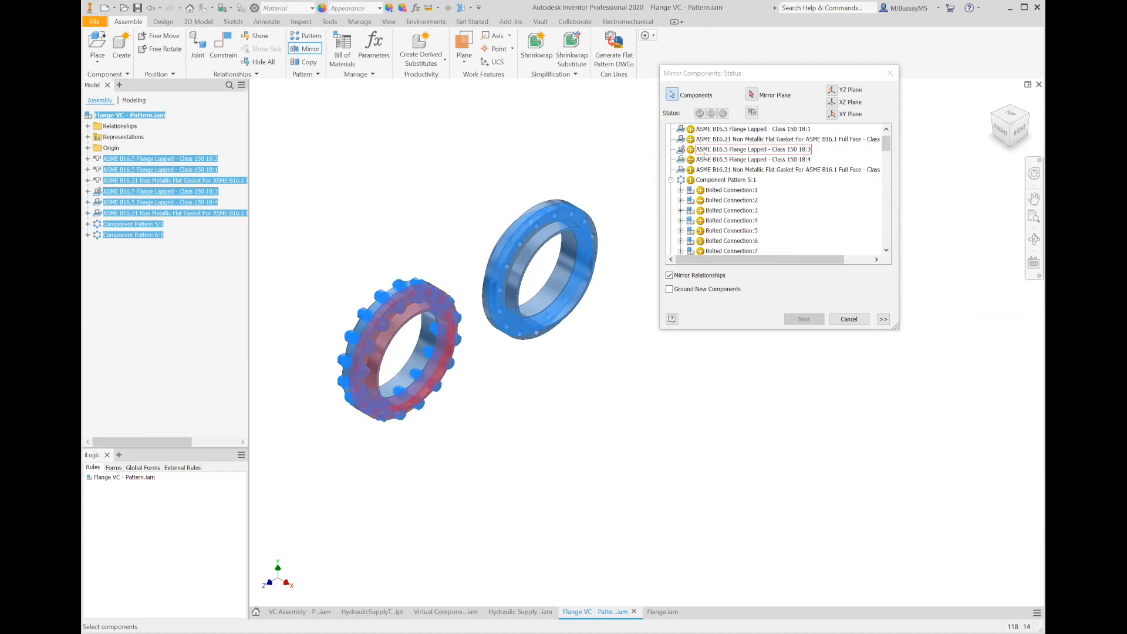
pyautogui.click(671, 180)
pyautogui.click(671, 190)
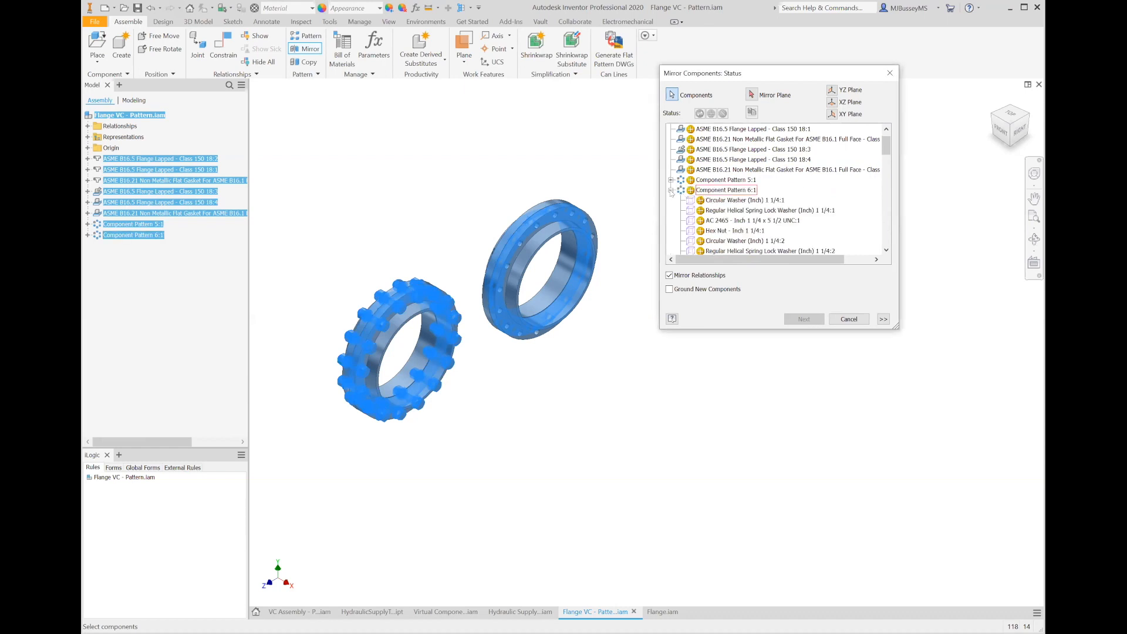
pyautogui.click(671, 190)
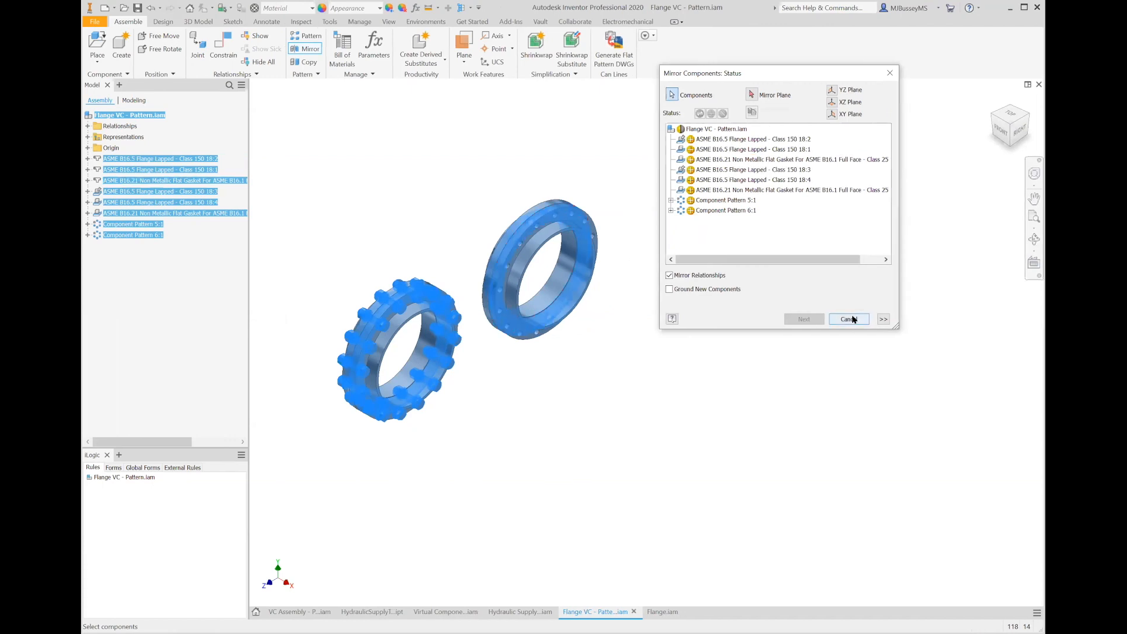
pyautogui.click(853, 319)
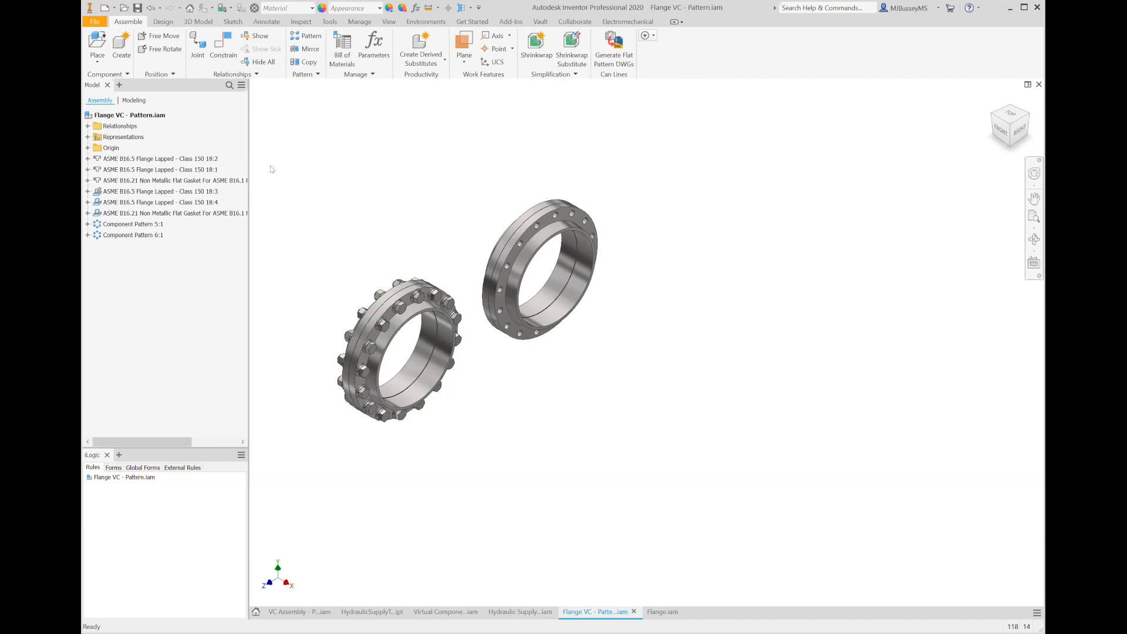
# - Examine the bill of materials' model data, expanding the Bolted Connection entry and its parts
pyautogui.scroll(-1, 292, 165)
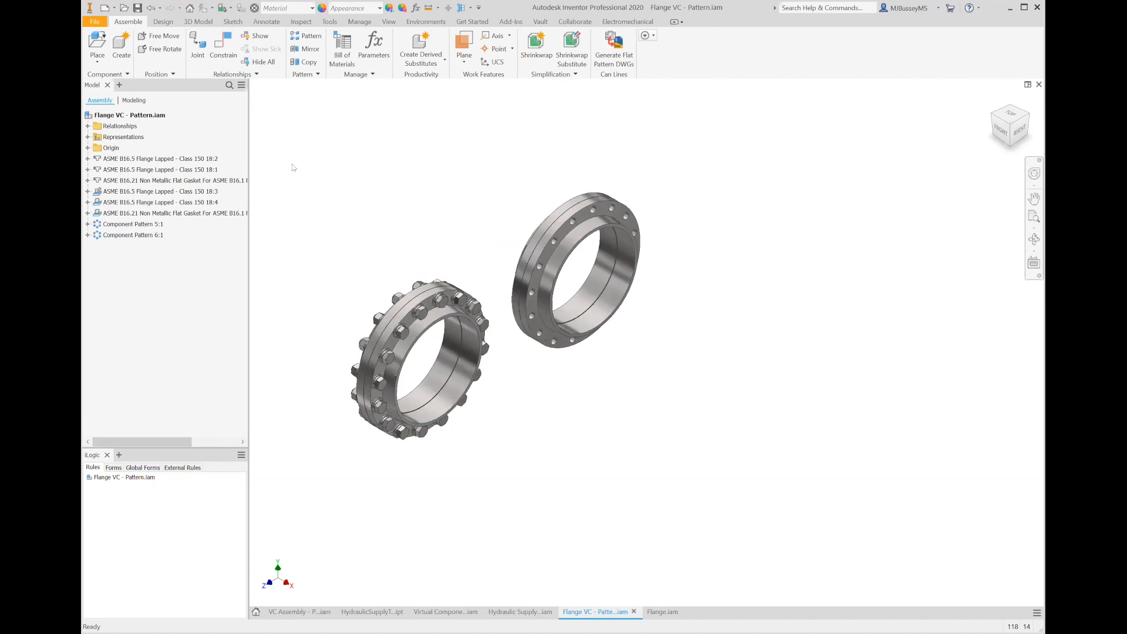
pyautogui.scroll(-3, 292, 167)
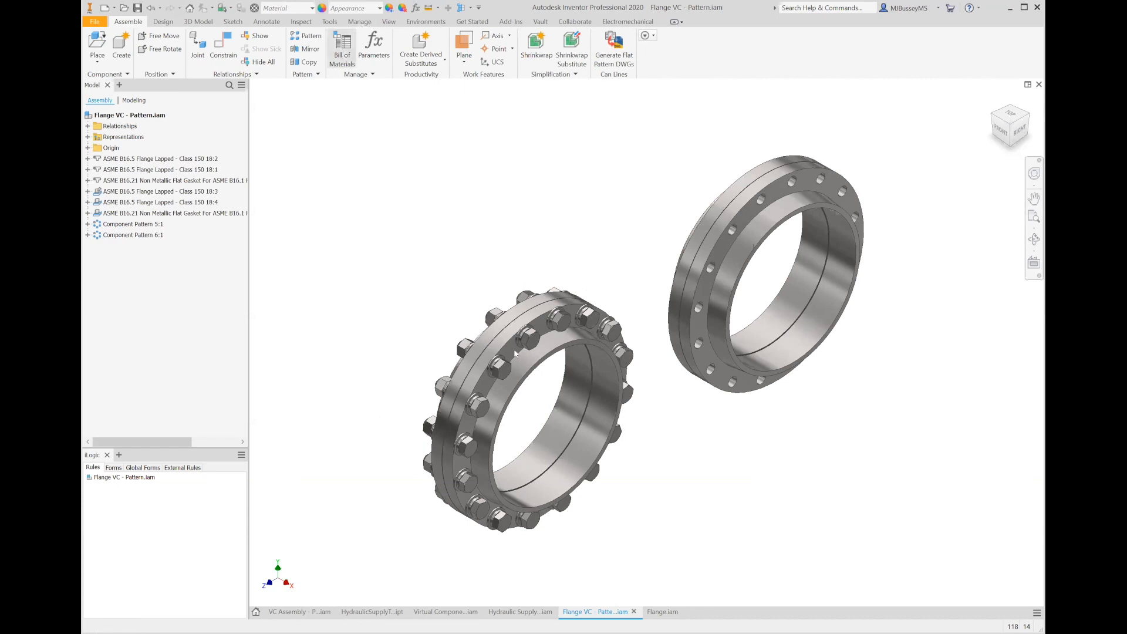
pyautogui.scroll(-1, 486, 337)
pyautogui.scroll(1, 486, 337)
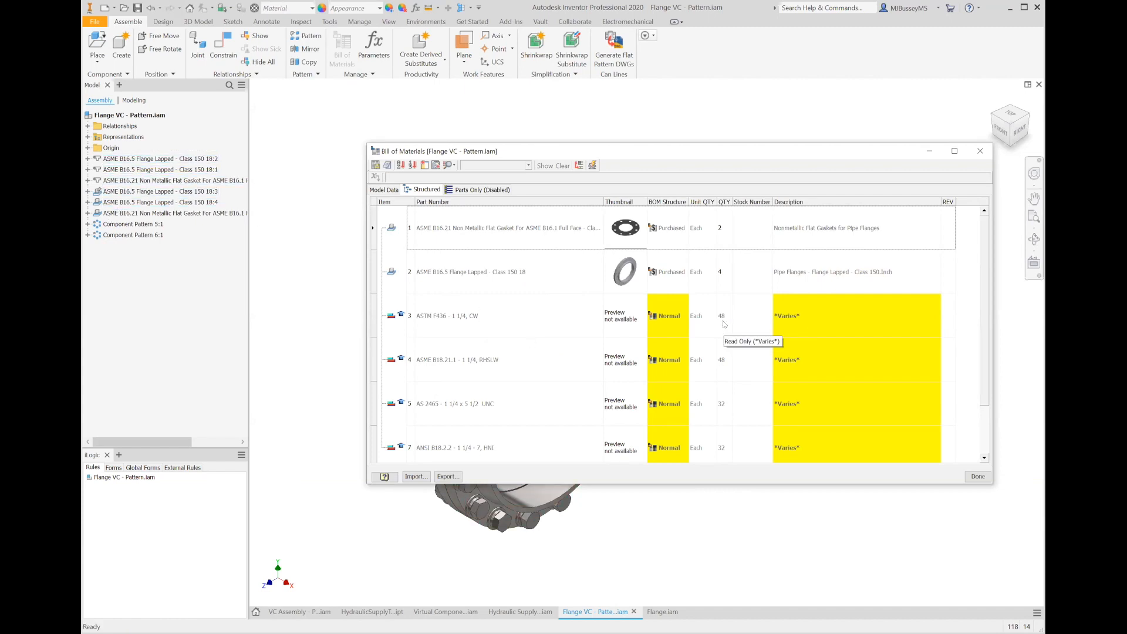
pyautogui.click(385, 191)
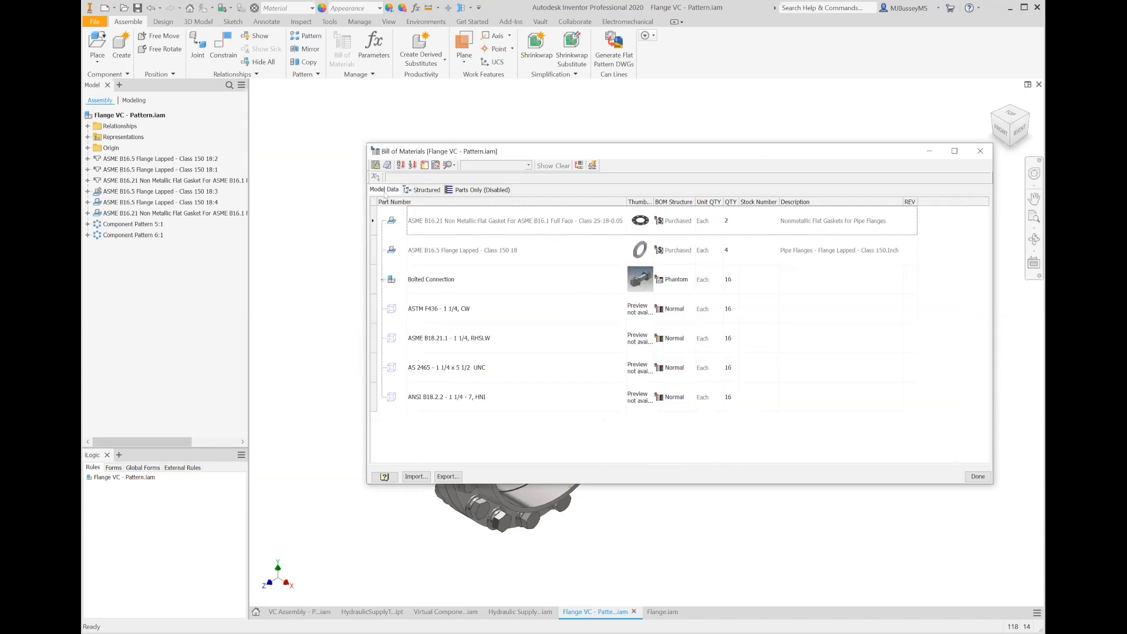
pyautogui.click(381, 281)
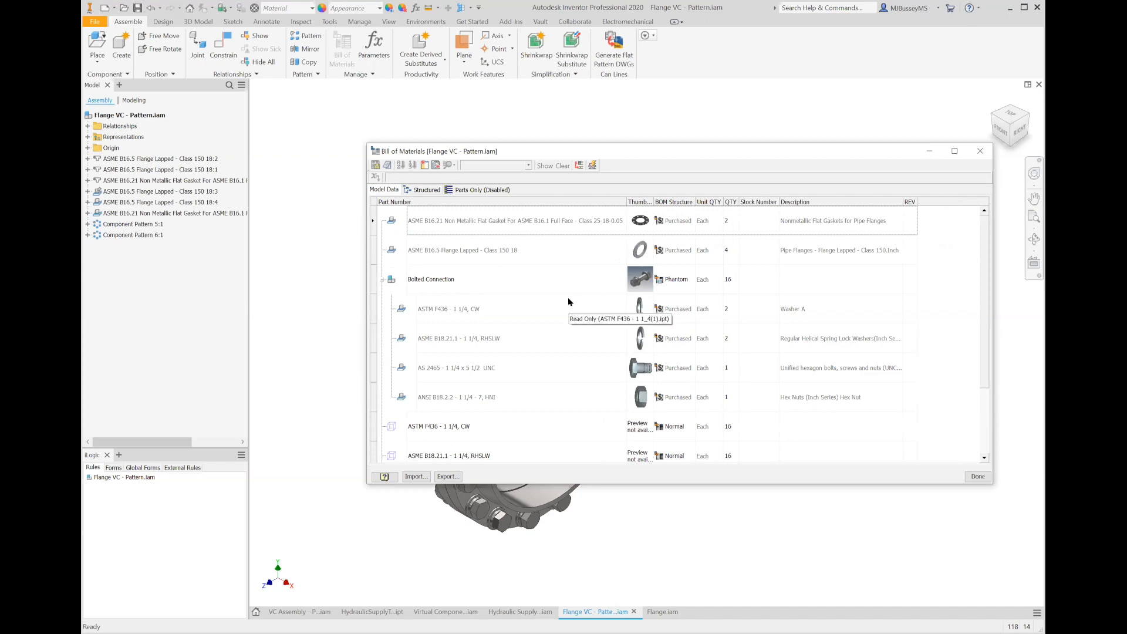
pyautogui.scroll(-1, 569, 300)
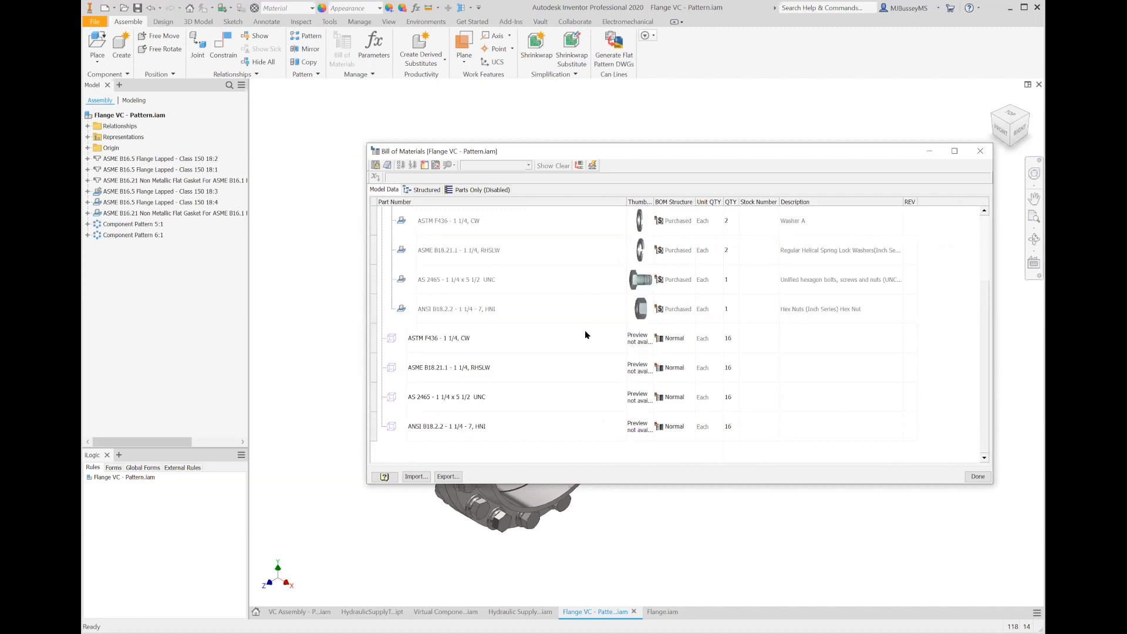
pyautogui.scroll(1, 564, 334)
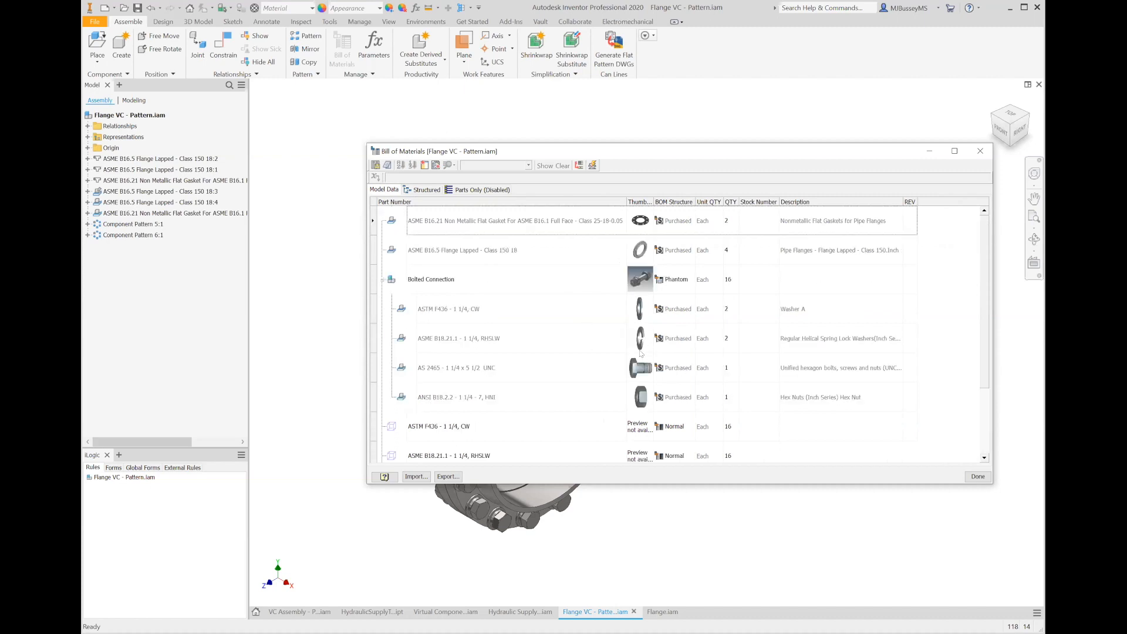
pyautogui.click(529, 315)
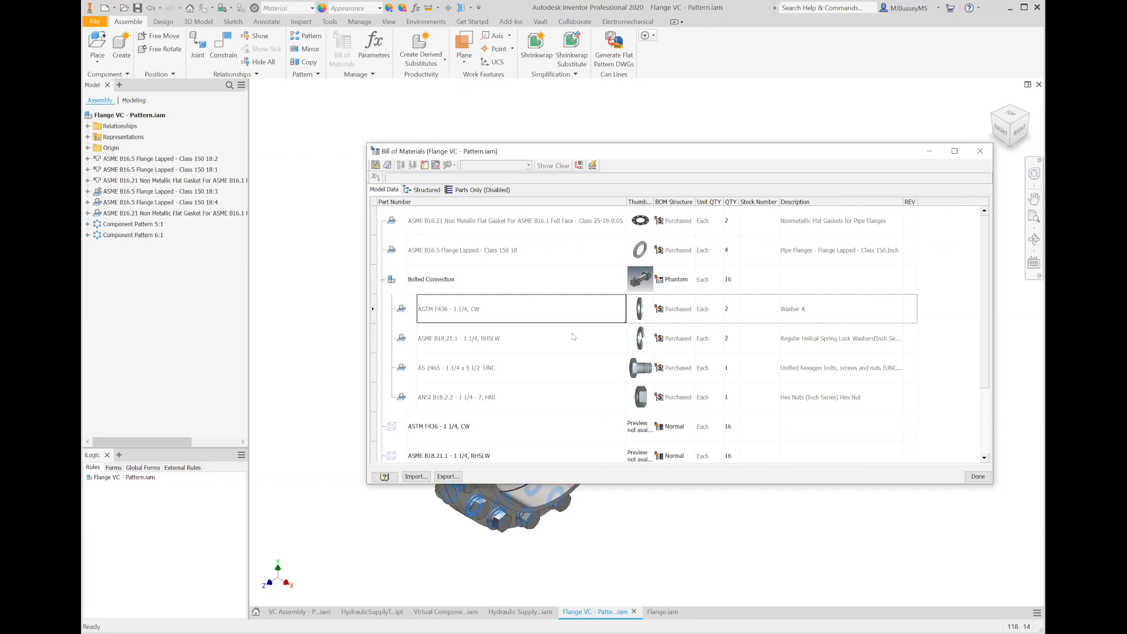
pyautogui.click(559, 347)
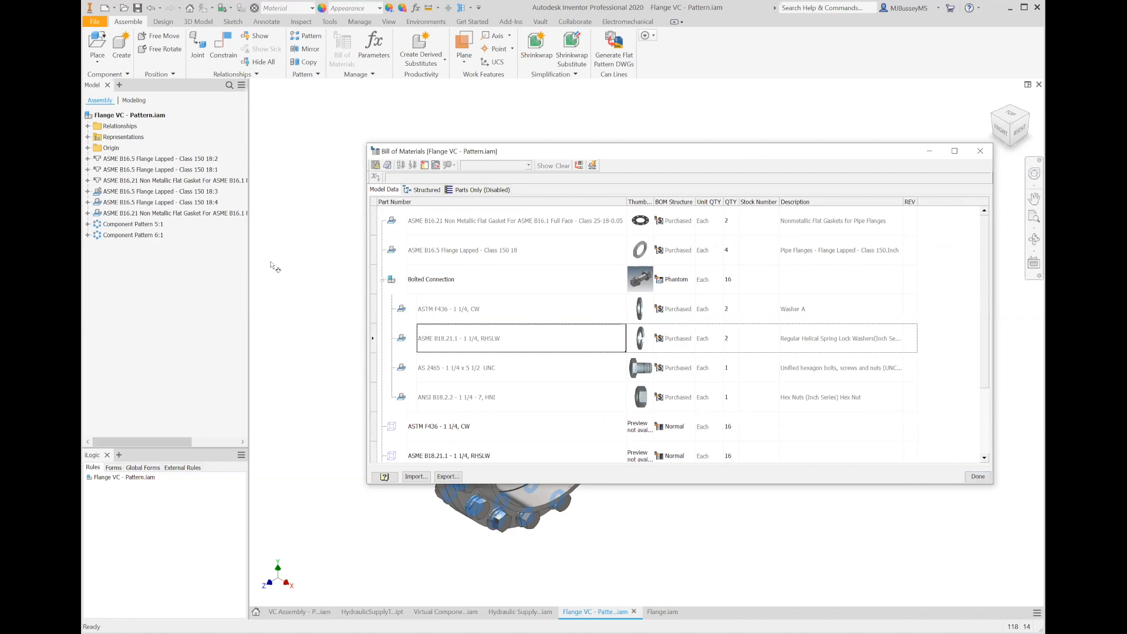
pyautogui.click(979, 477)
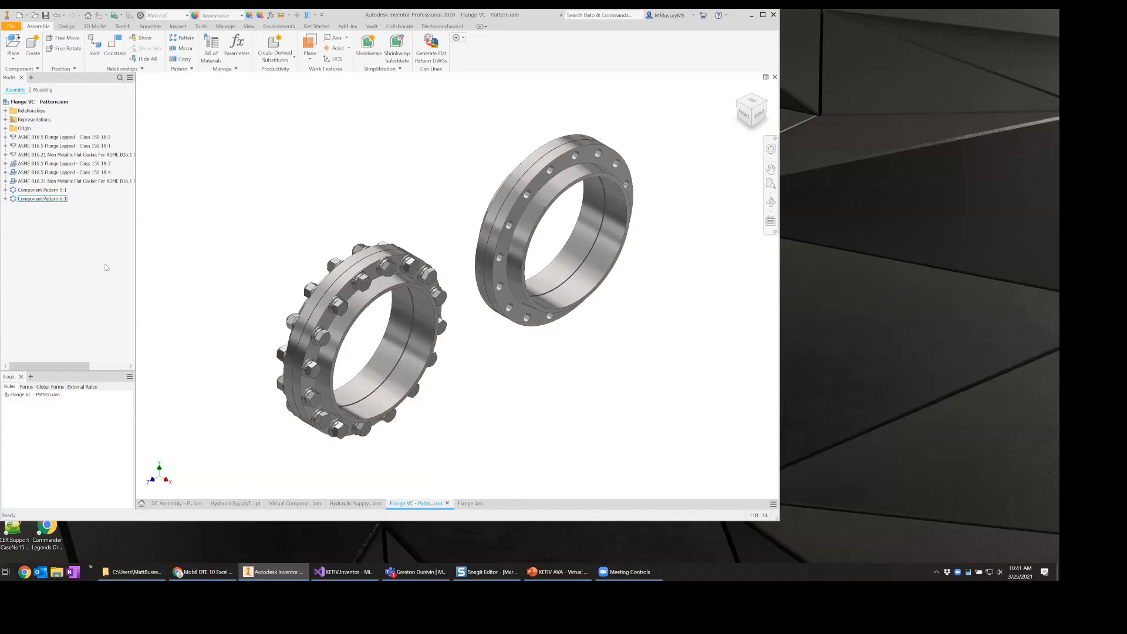
# - Delete Component Pattern 6:1 while keeping its seed nut, bolt and washer components
pyautogui.rightClick(125, 235)
pyautogui.click(231, 245)
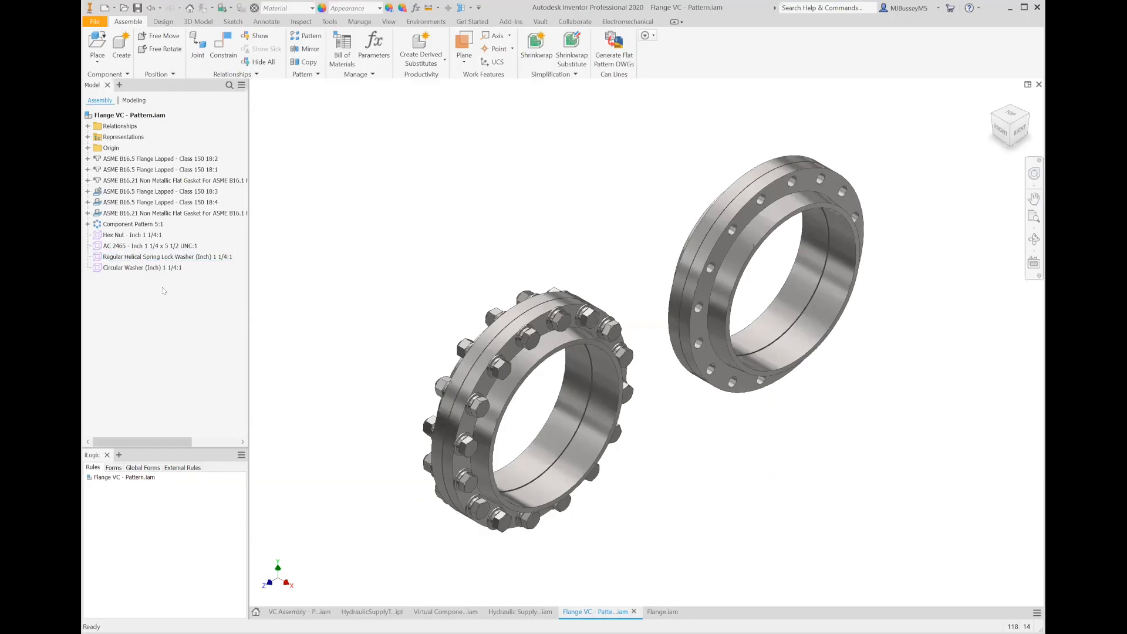
# - Copy and paste an additional spring lock washer and circular washer into the assembly
pyautogui.click(170, 238)
pyautogui.click(151, 257)
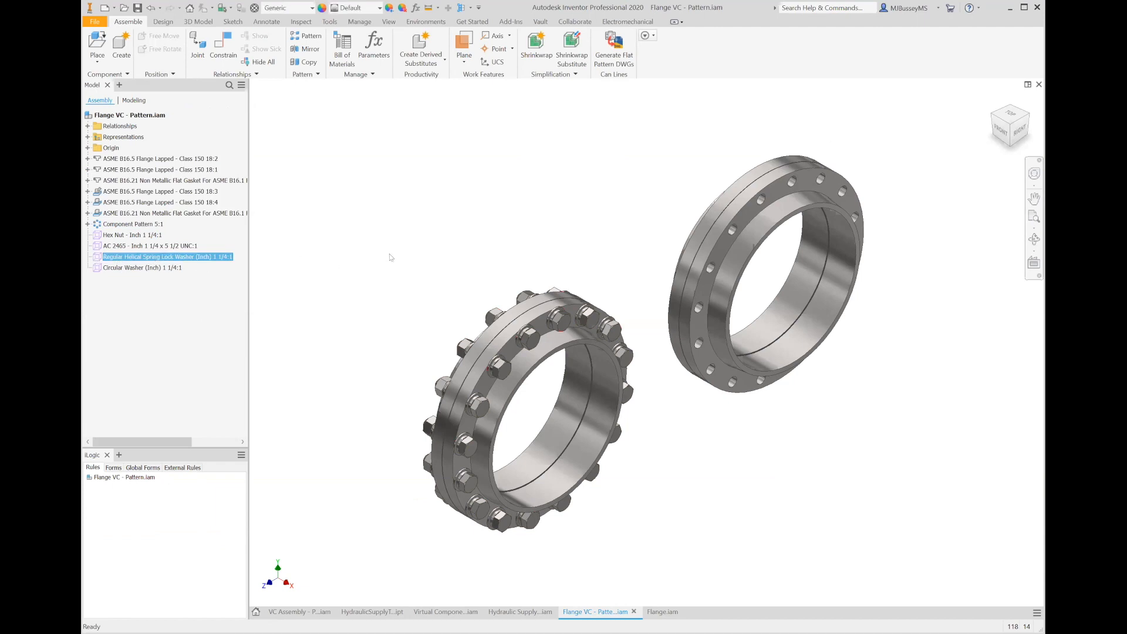
pyautogui.hotkey('ctrl', 'v')
pyautogui.click(97, 269)
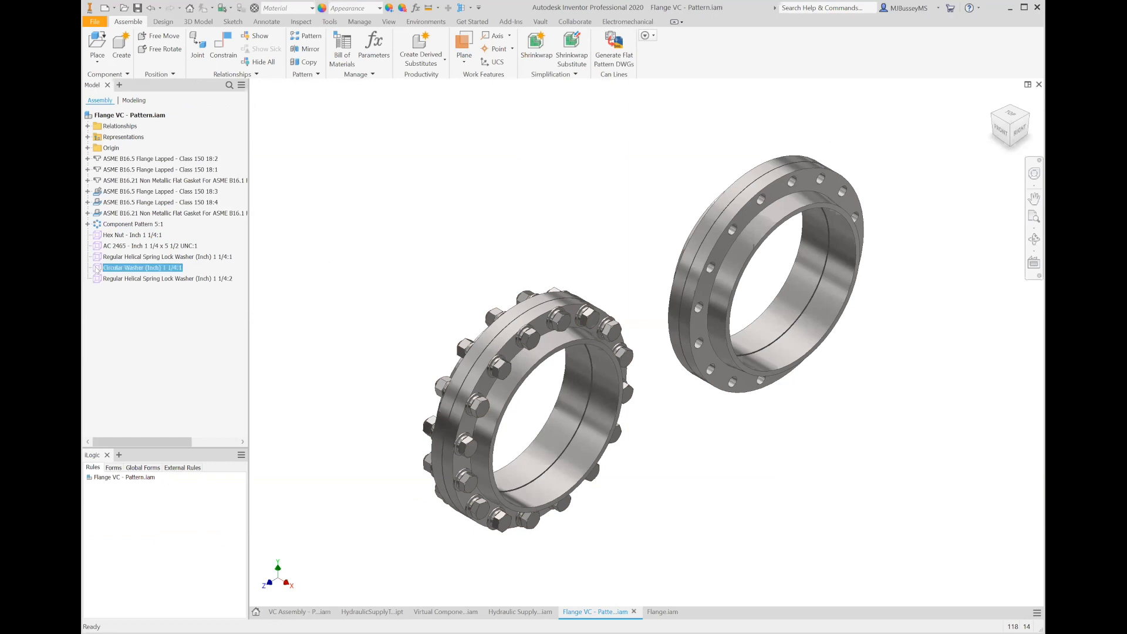
pyautogui.hotkey('ctrl', 'c')
pyautogui.hotkey('ctrl', 'v')
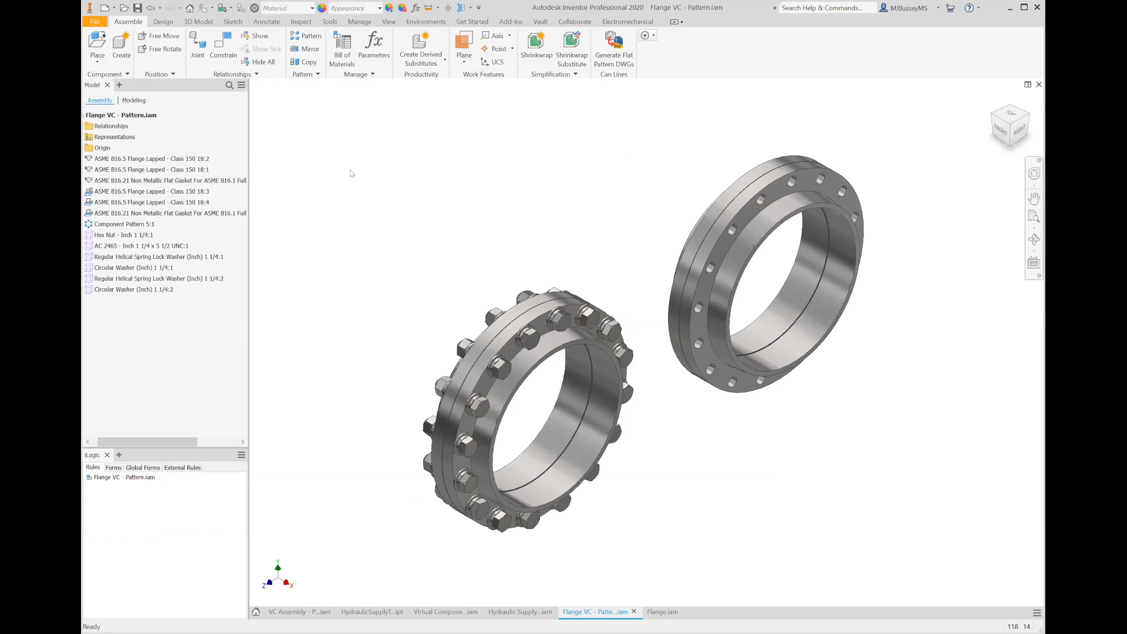
# - Pattern the nut, bolt and four washers along the second flange's circular hole pattern
pyautogui.click(303, 37)
pyautogui.click(129, 235)
pyautogui.keyDown('ctrl'); pyautogui.click(142, 294); pyautogui.keyUp('ctrl')
pyautogui.keyDown('shift'); pyautogui.click(141, 291); pyautogui.keyUp('shift')
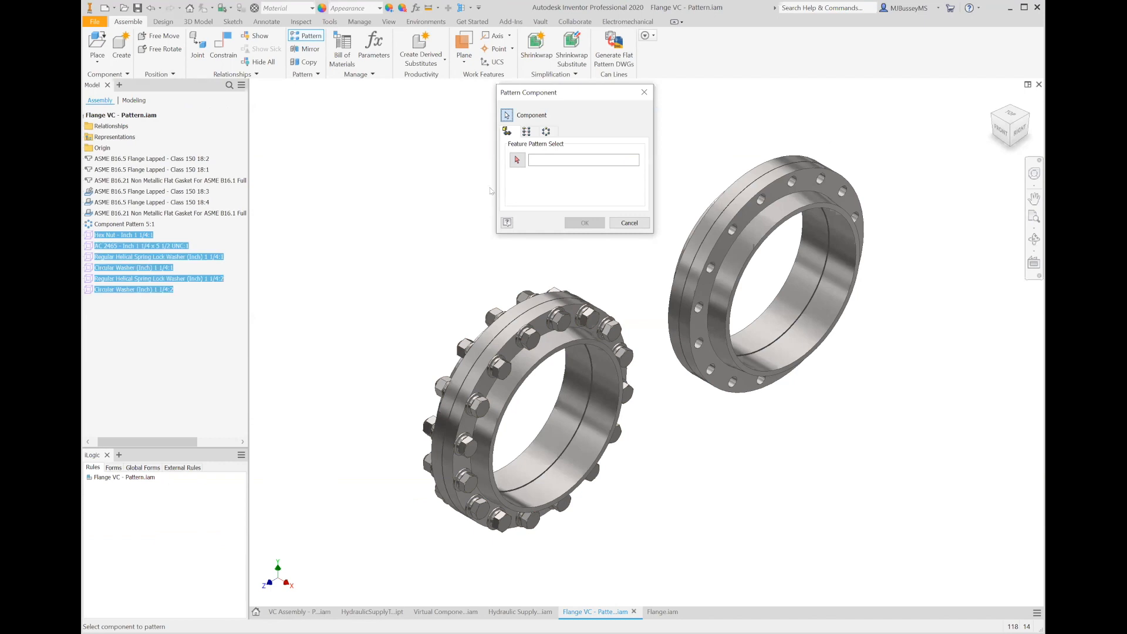
pyautogui.click(517, 160)
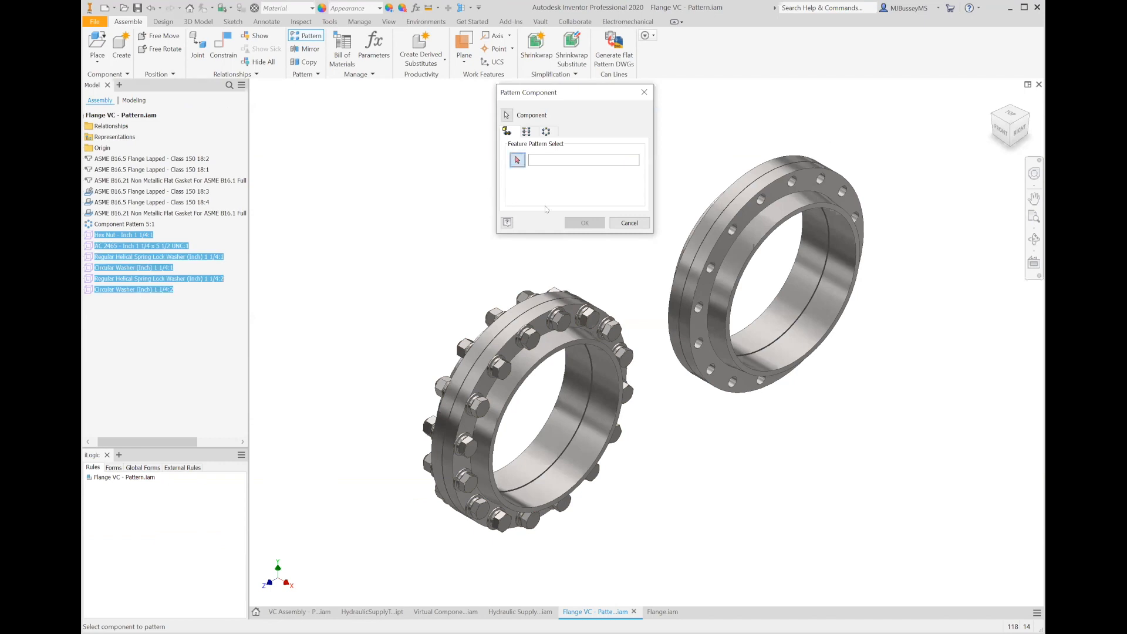
pyautogui.click(712, 272)
pyautogui.click(585, 222)
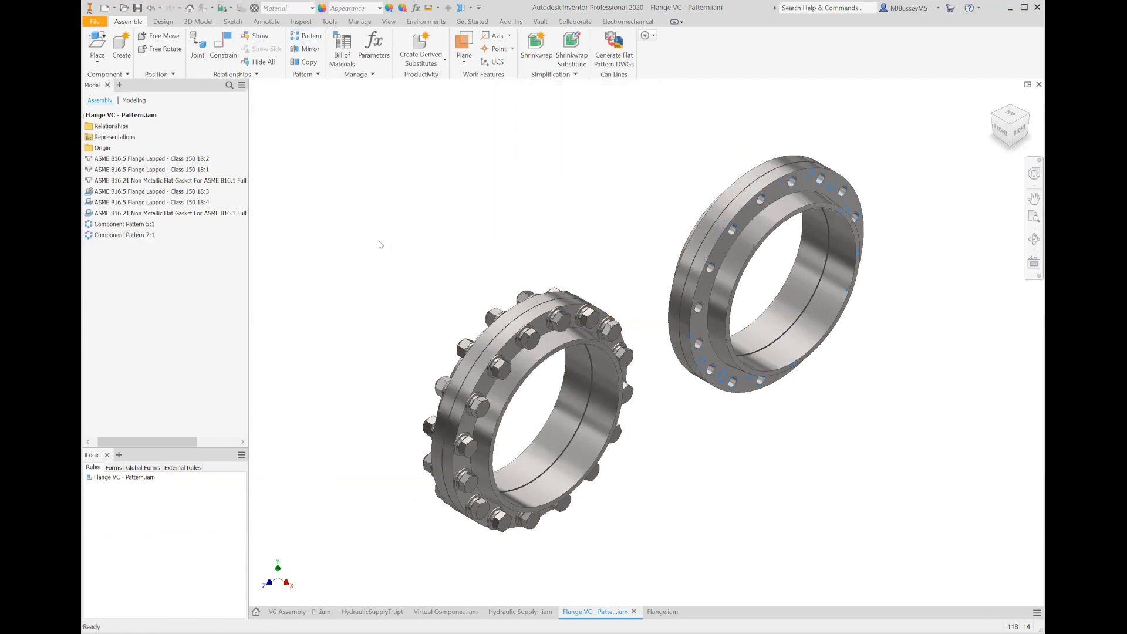
# - Review the bill of materials' model data and structured quantities for the fasteners
pyautogui.click(342, 46)
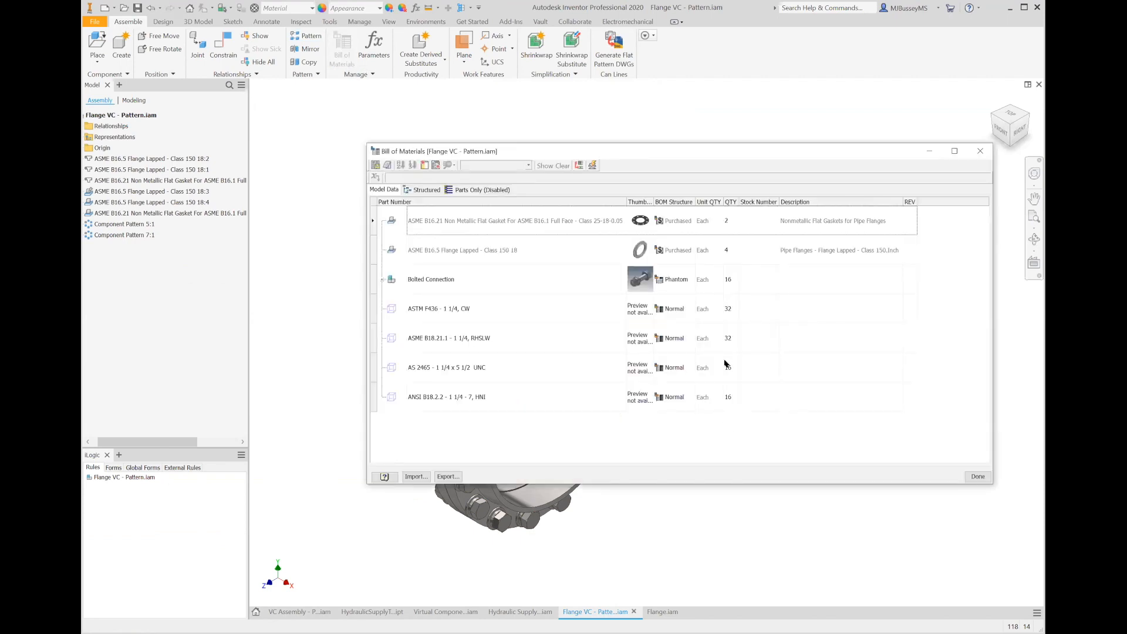
pyautogui.click(425, 190)
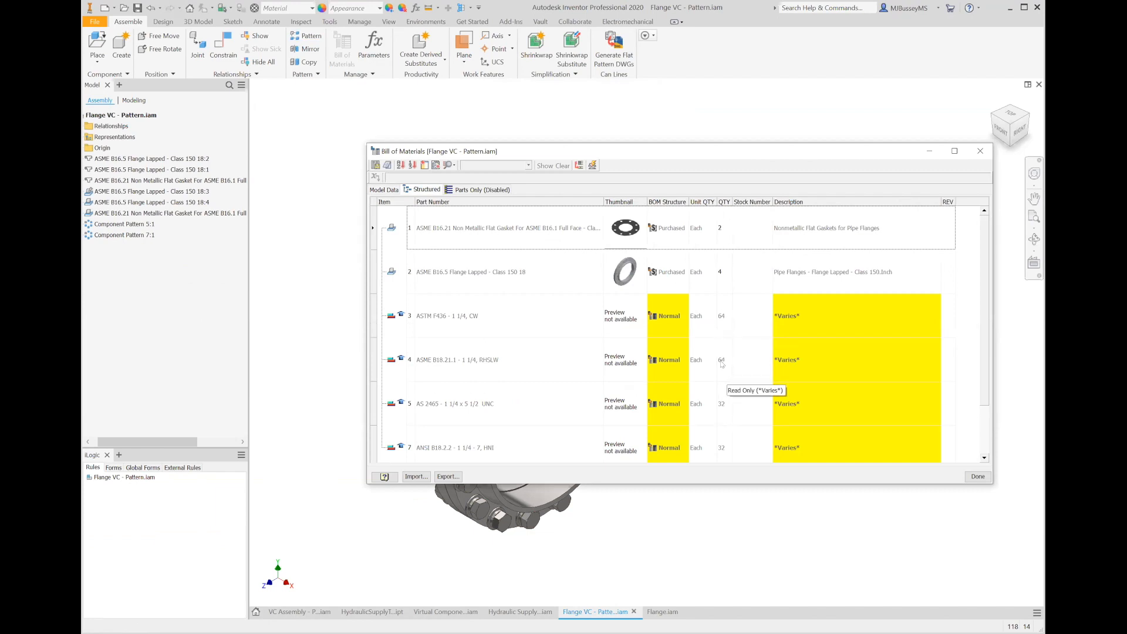
pyautogui.scroll(-1, 740, 373)
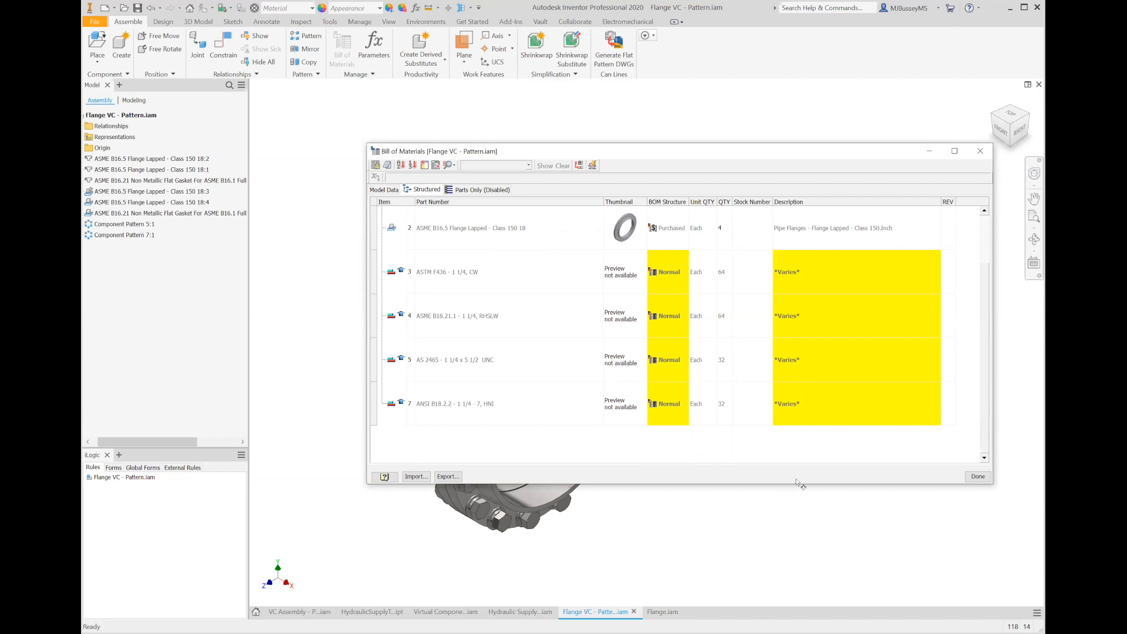
pyautogui.click(978, 477)
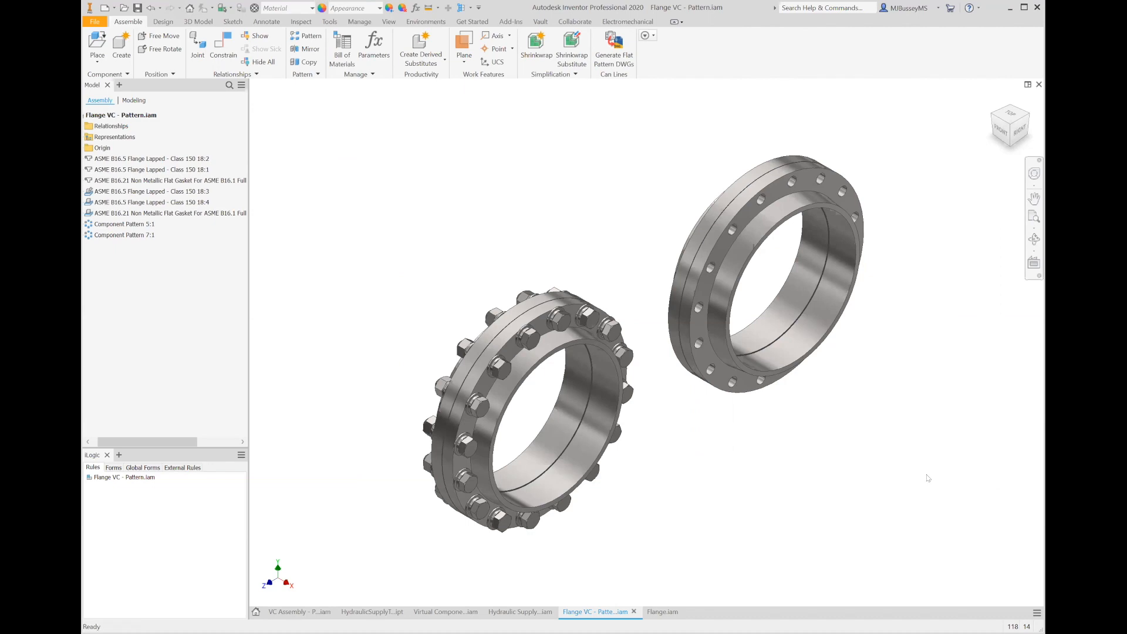
# - Switch to PowerPoint and go to the Questions slide of the presentation
pyautogui.hotkey('alt', 'Tab')
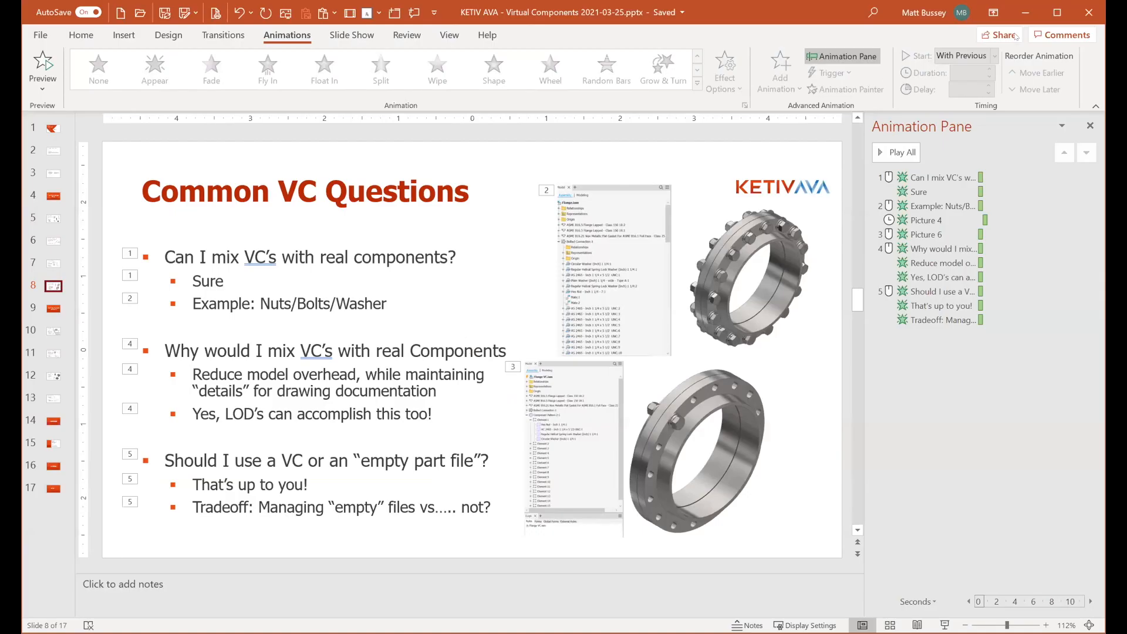
pyautogui.click(53, 421)
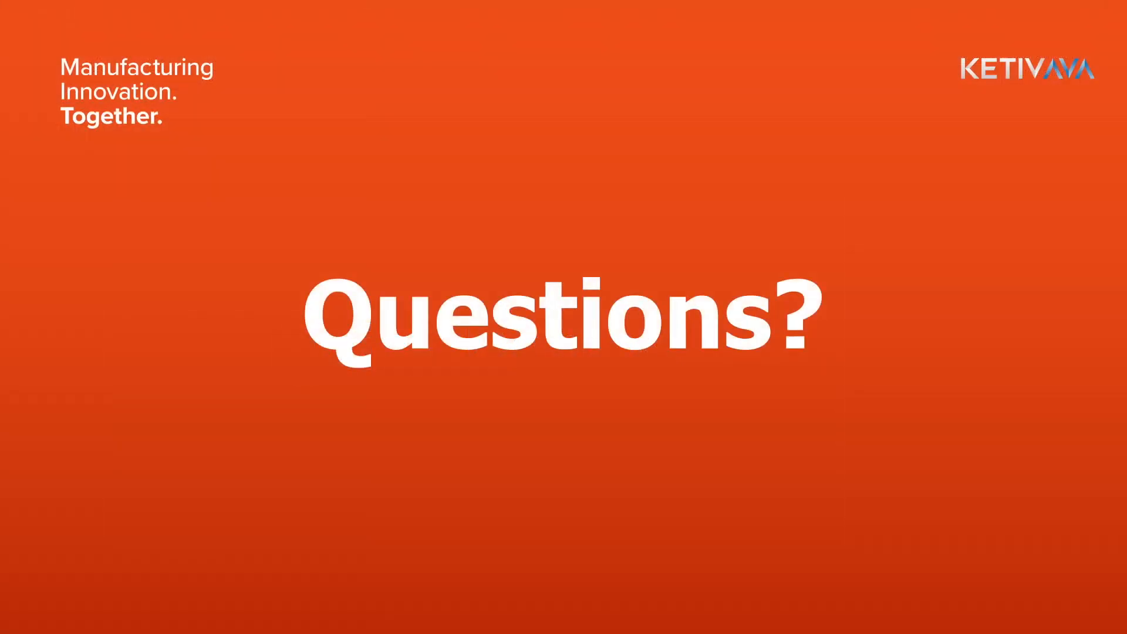